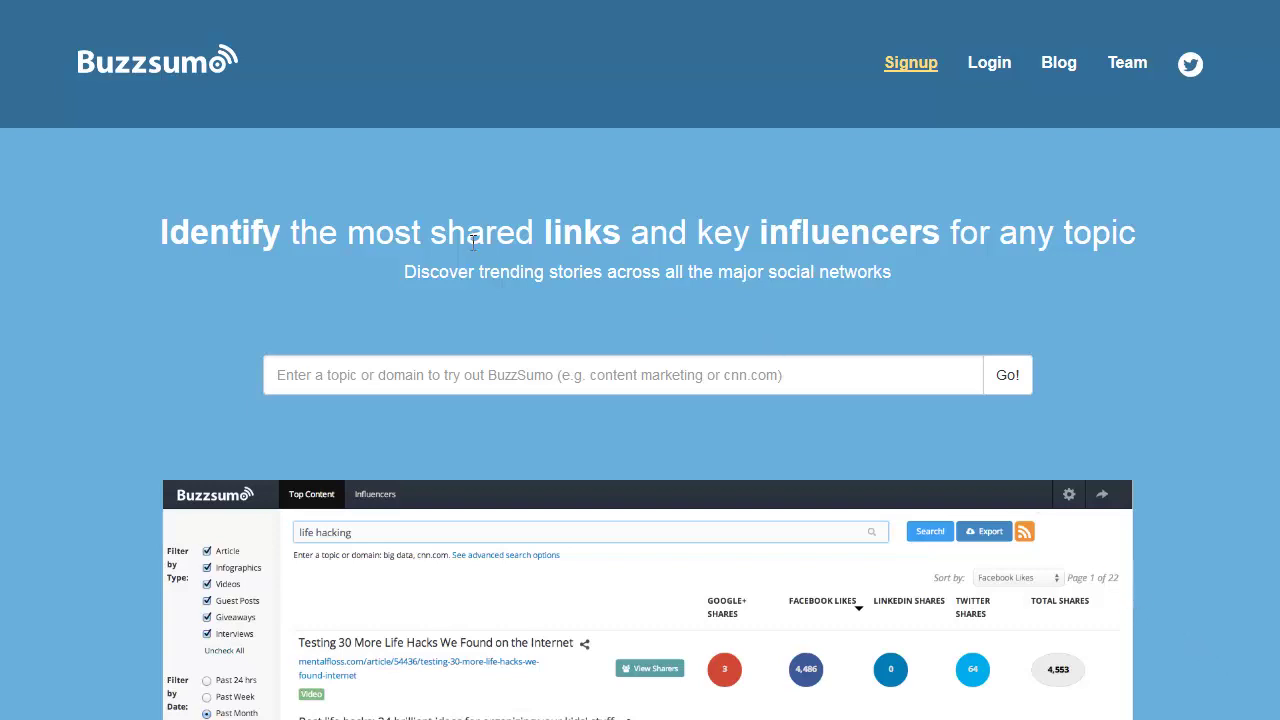
pyautogui.click(545, 377)
pyautogui.write('entrepreneurs')
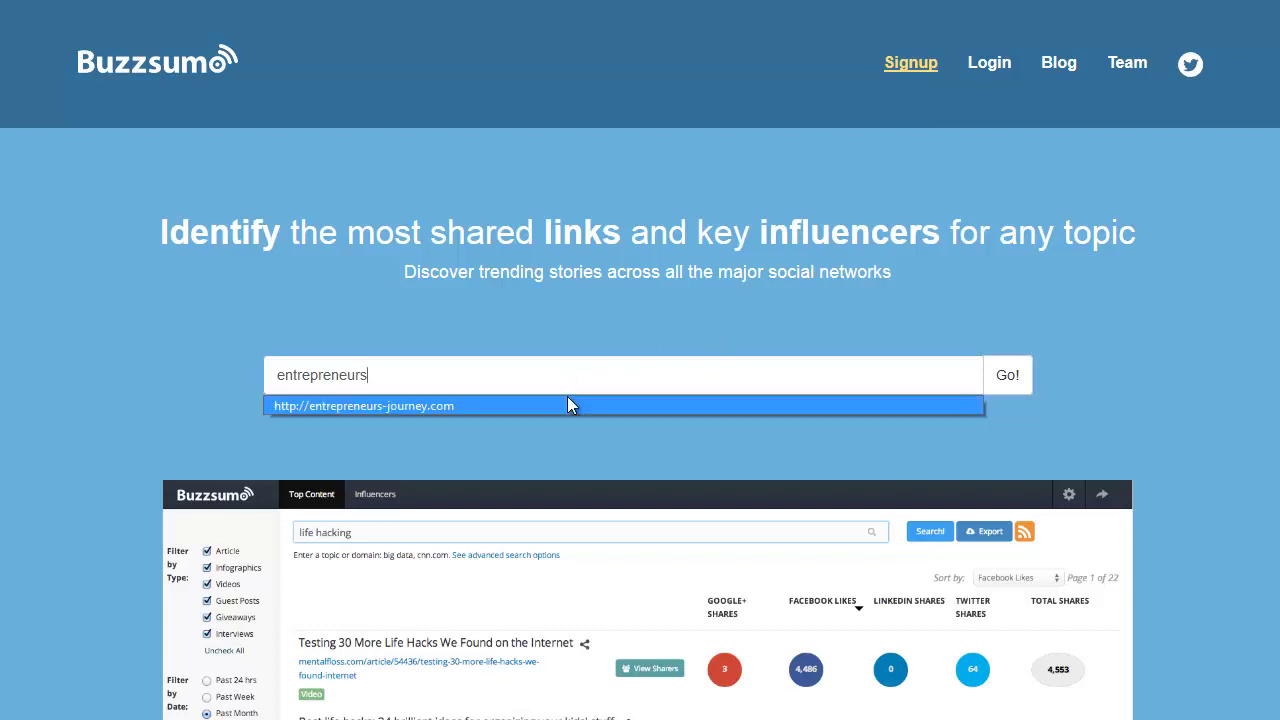
pyautogui.click(567, 404)
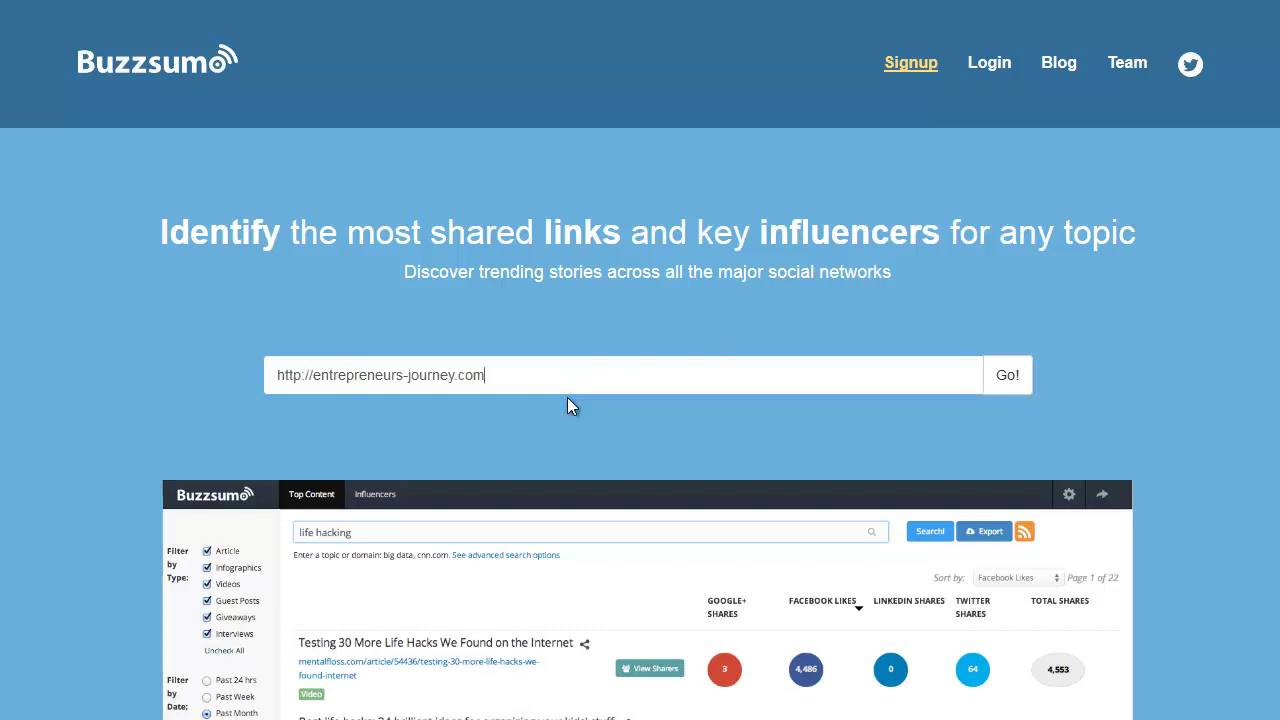
pyautogui.click(1017, 384)
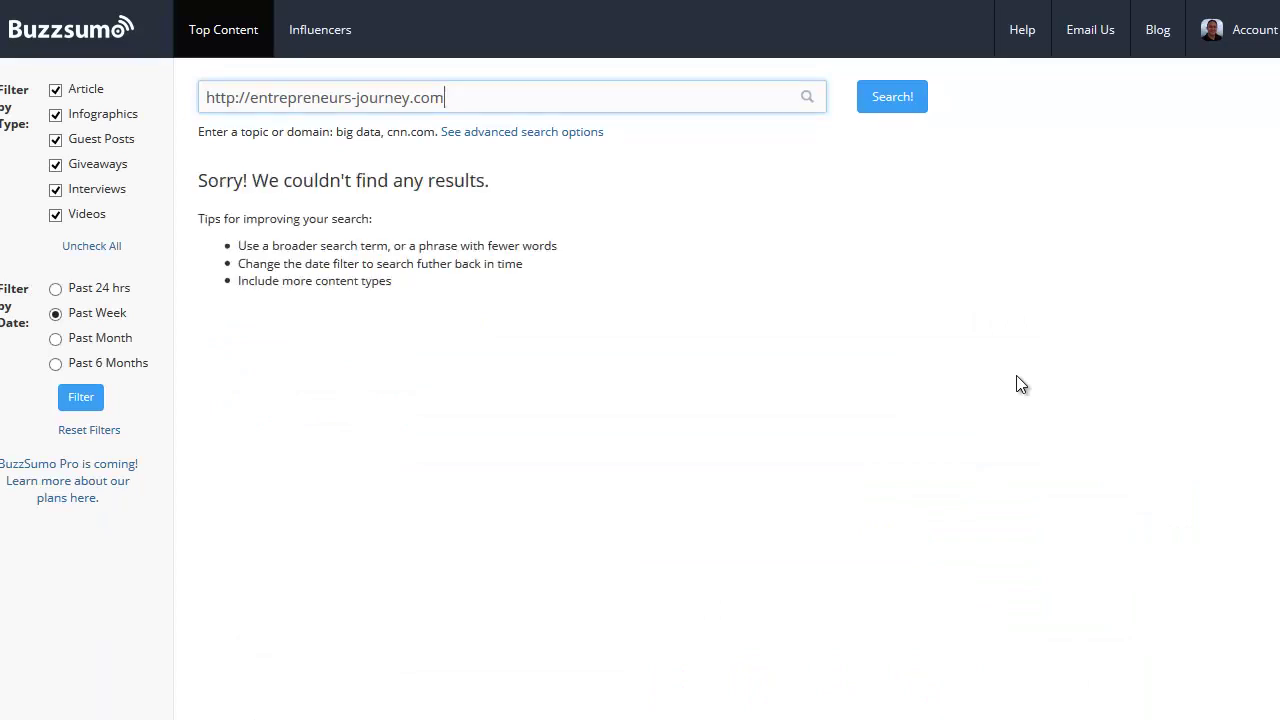
pyautogui.hotkey('ctrl', 'a')
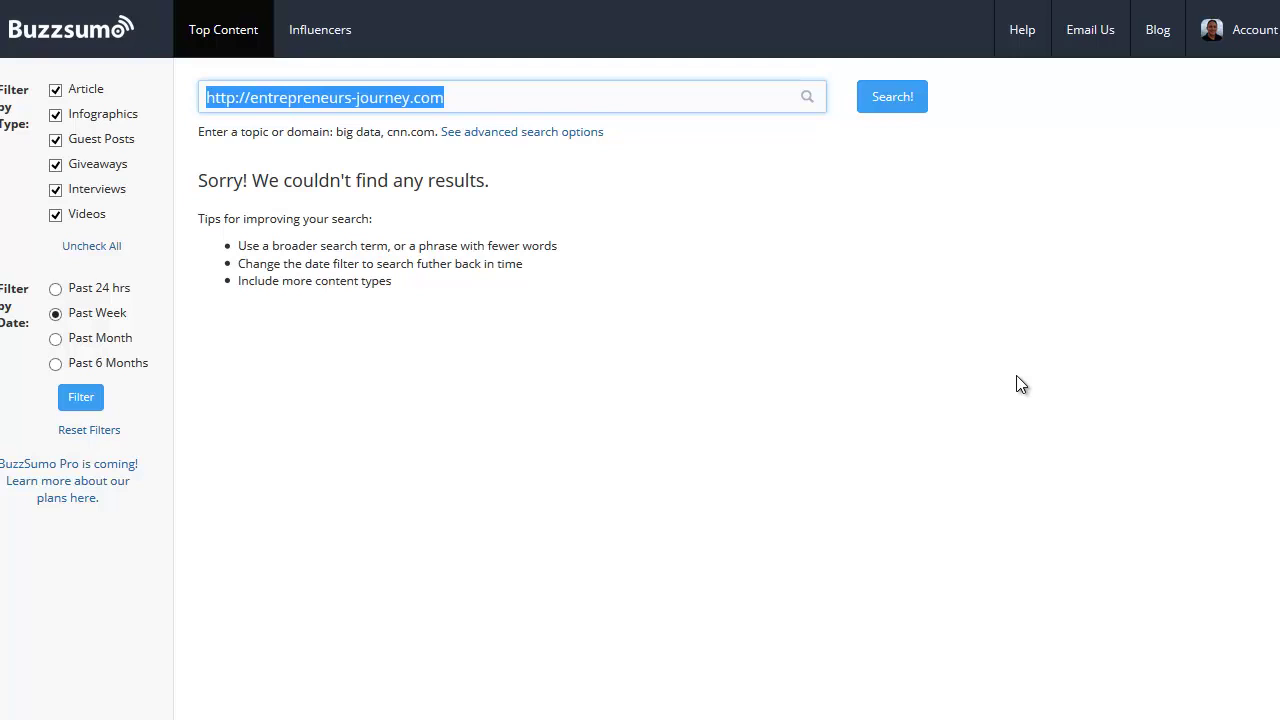
pyautogui.write('http:')
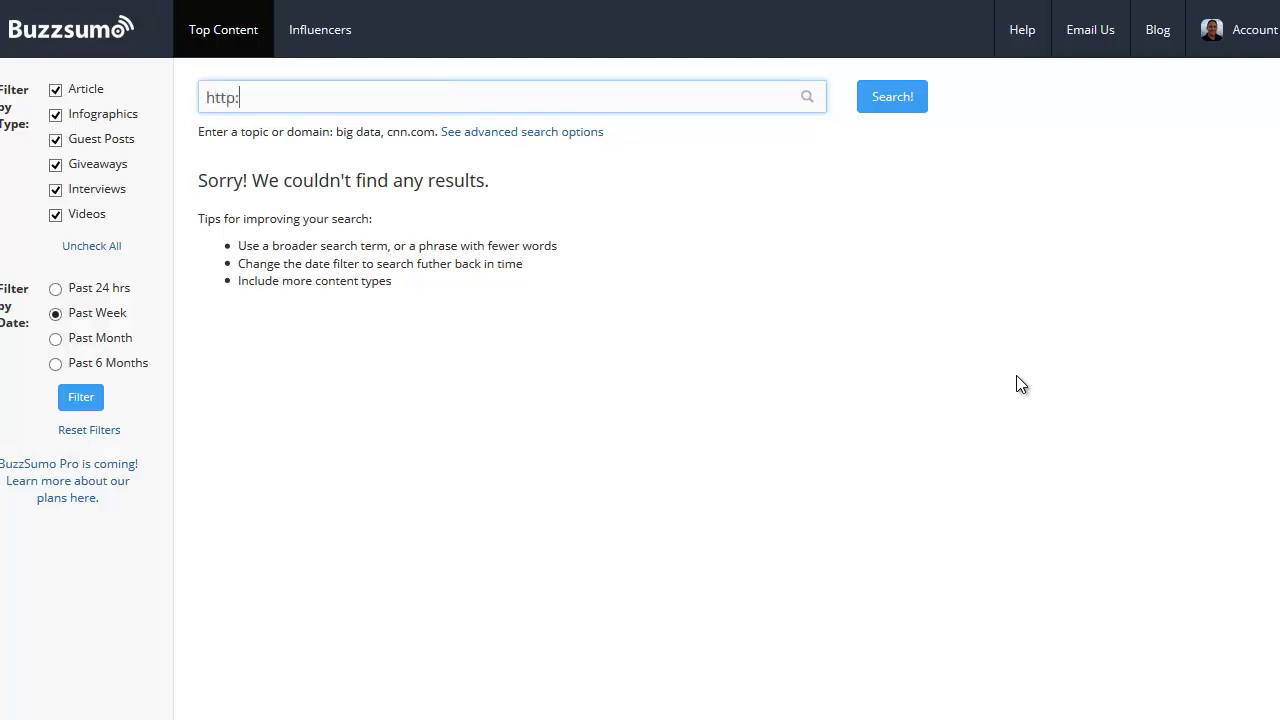
pyautogui.write('//jeffbullas.com')
pyautogui.click(884, 98)
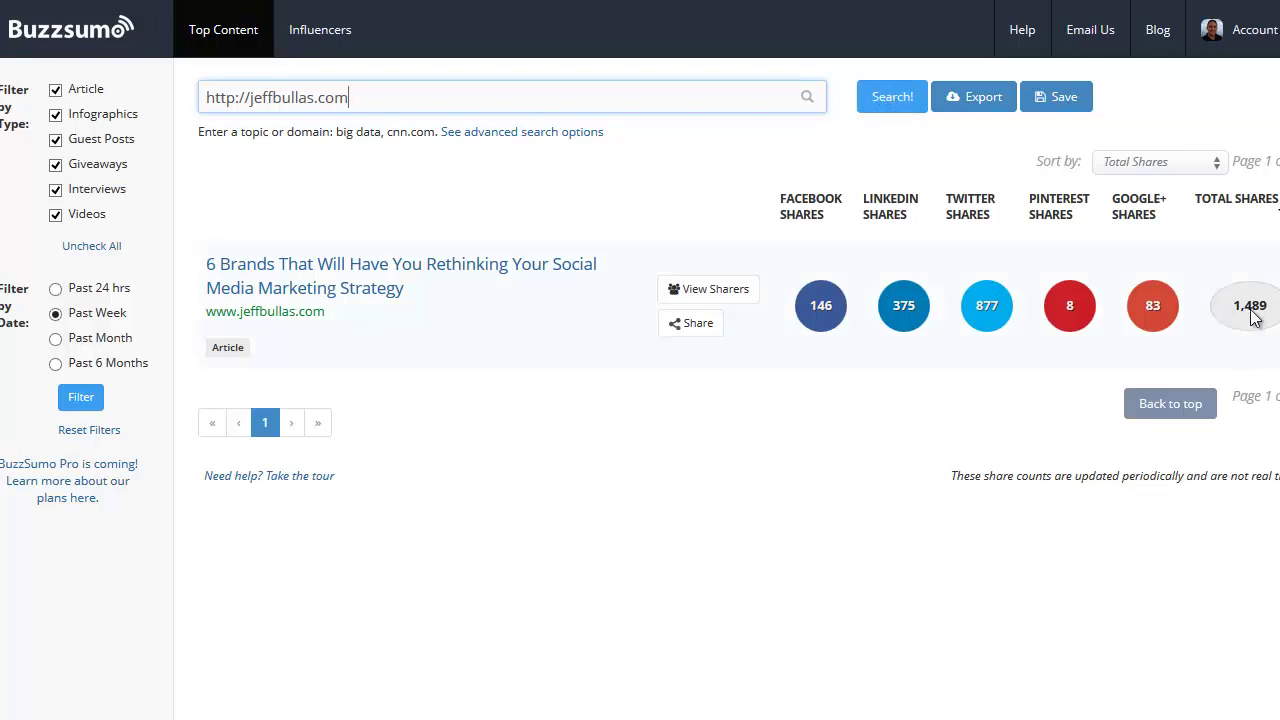
# Open the 6 Brands article's sharers and sort them by follower count
pyautogui.click(696, 300)
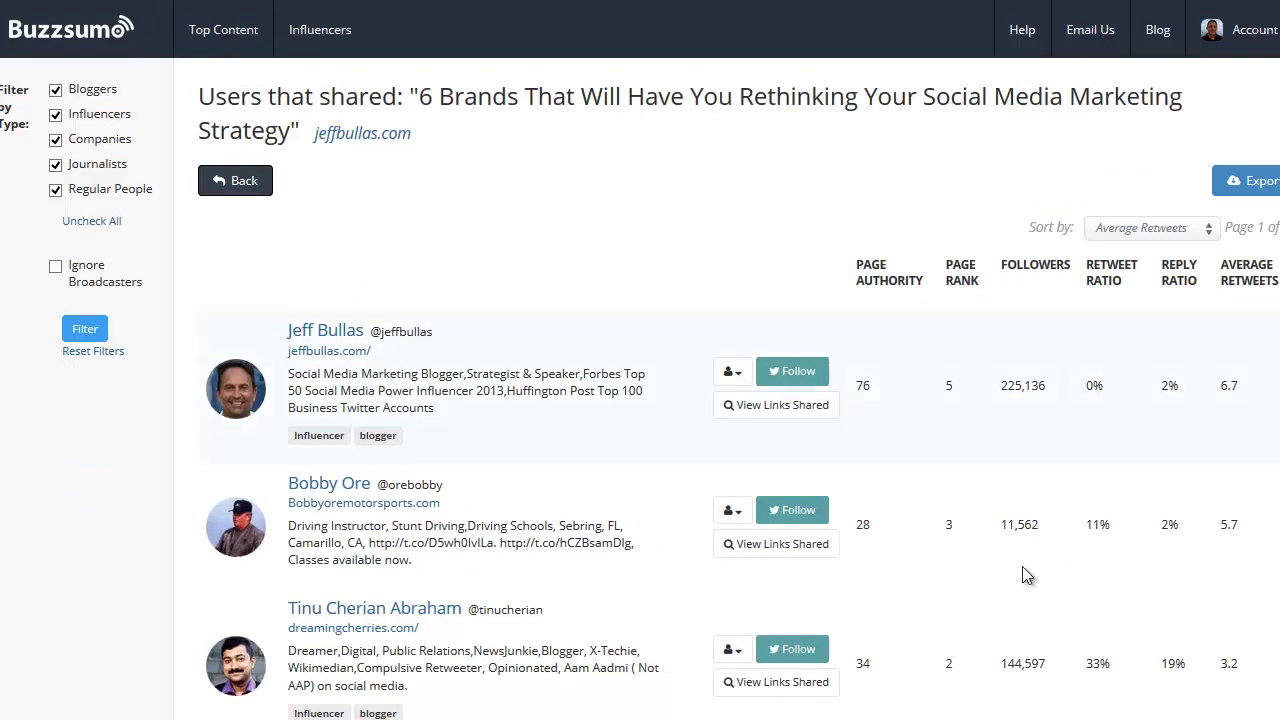
pyautogui.moveTo(1027, 278)
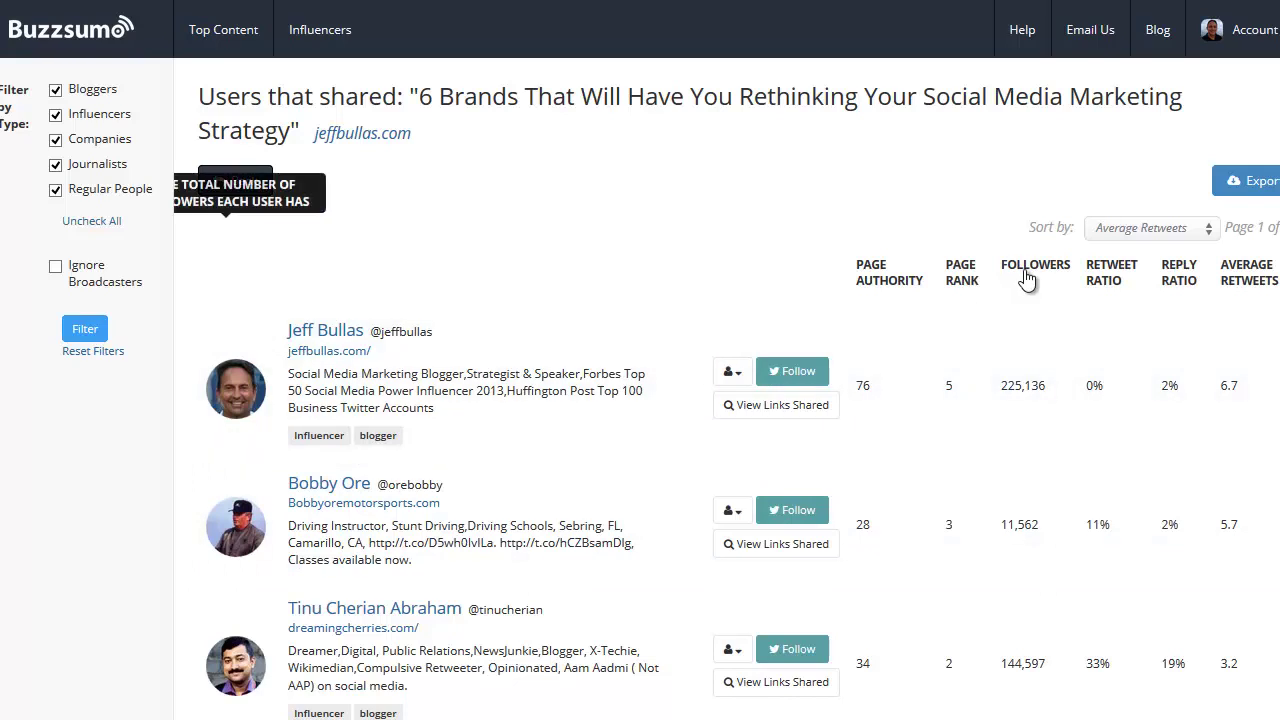
pyautogui.click(1027, 278)
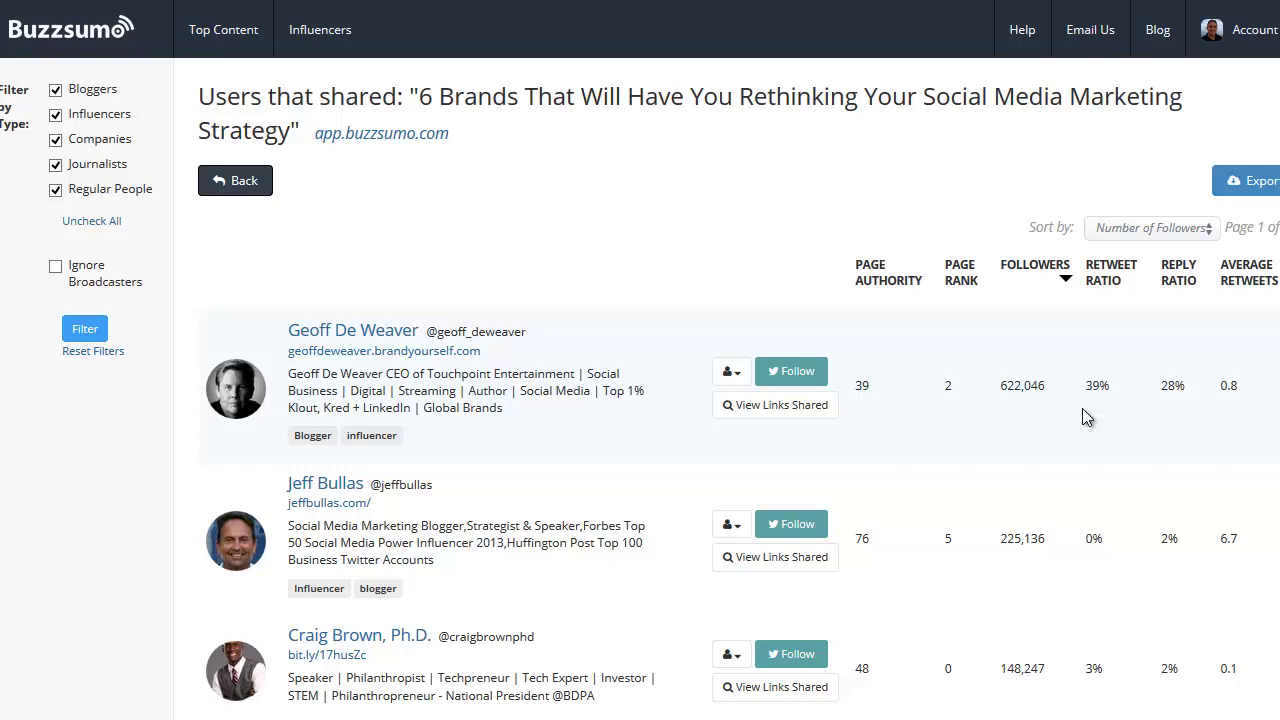
# Follow the top two sharers by followers, starting at 622,046, and scroll through the list
pyautogui.scroll(-2, 1082, 408)
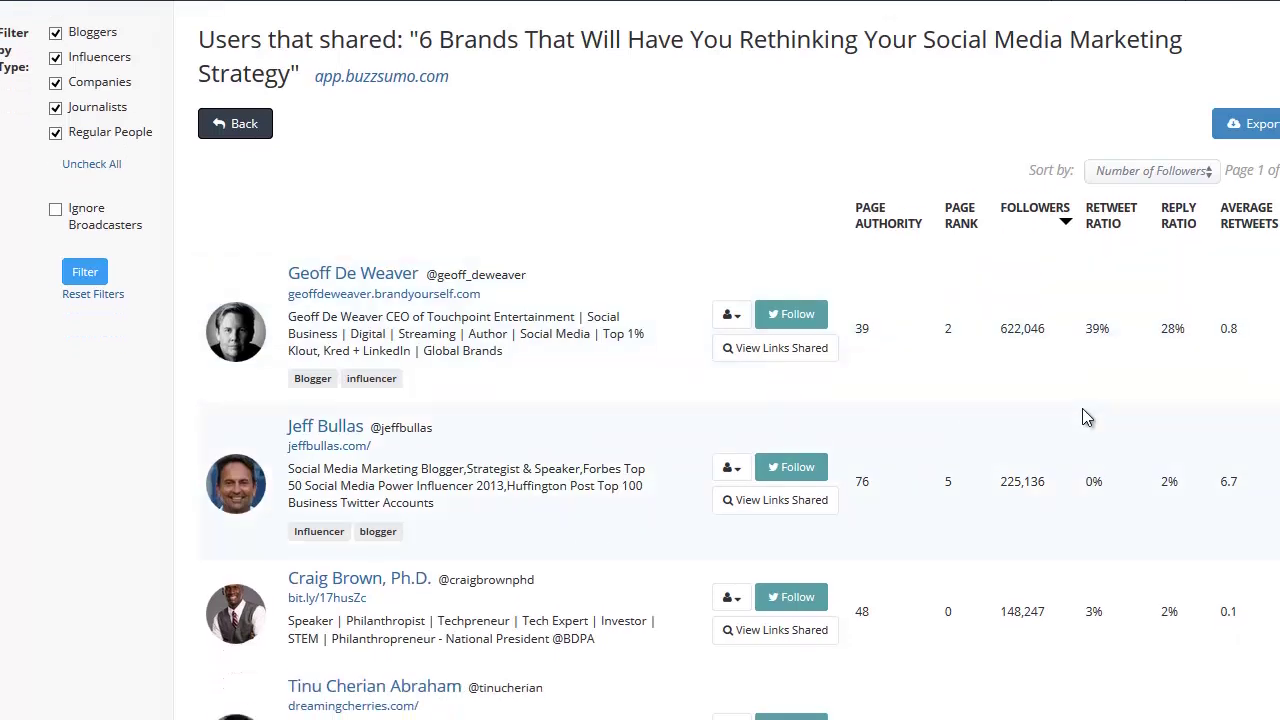
pyautogui.scroll(-1, 1087, 417)
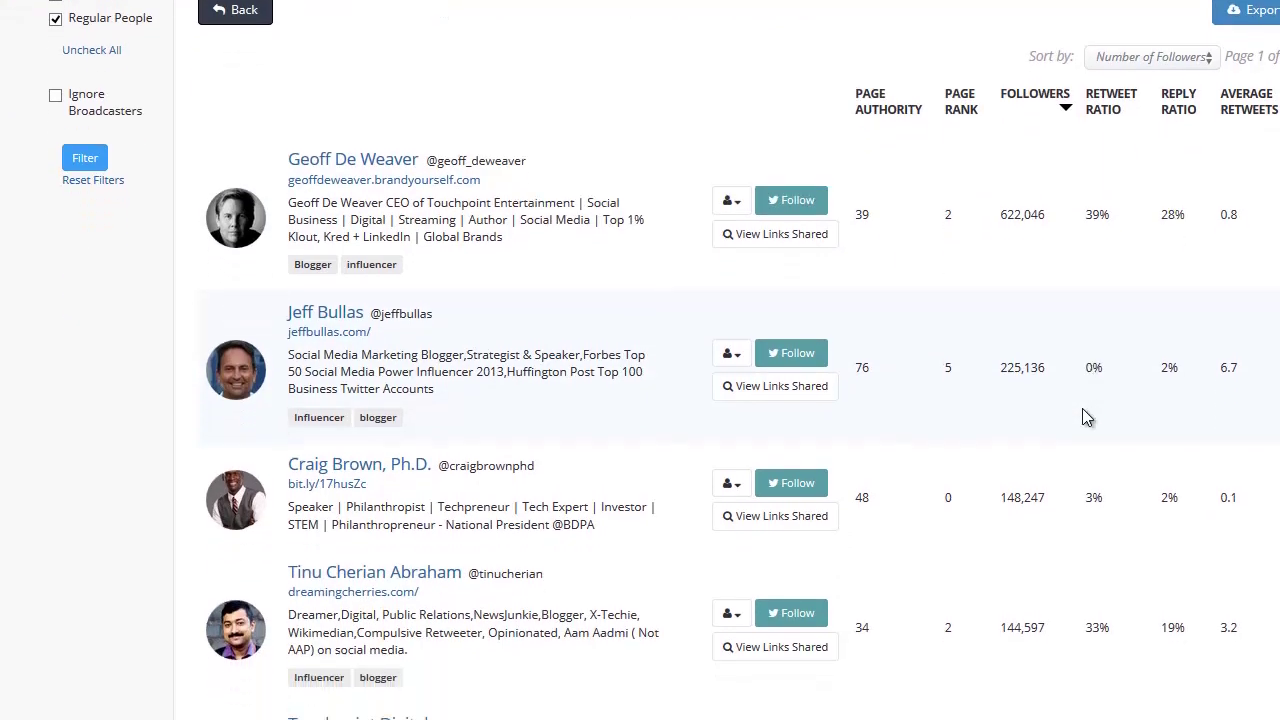
pyautogui.click(788, 204)
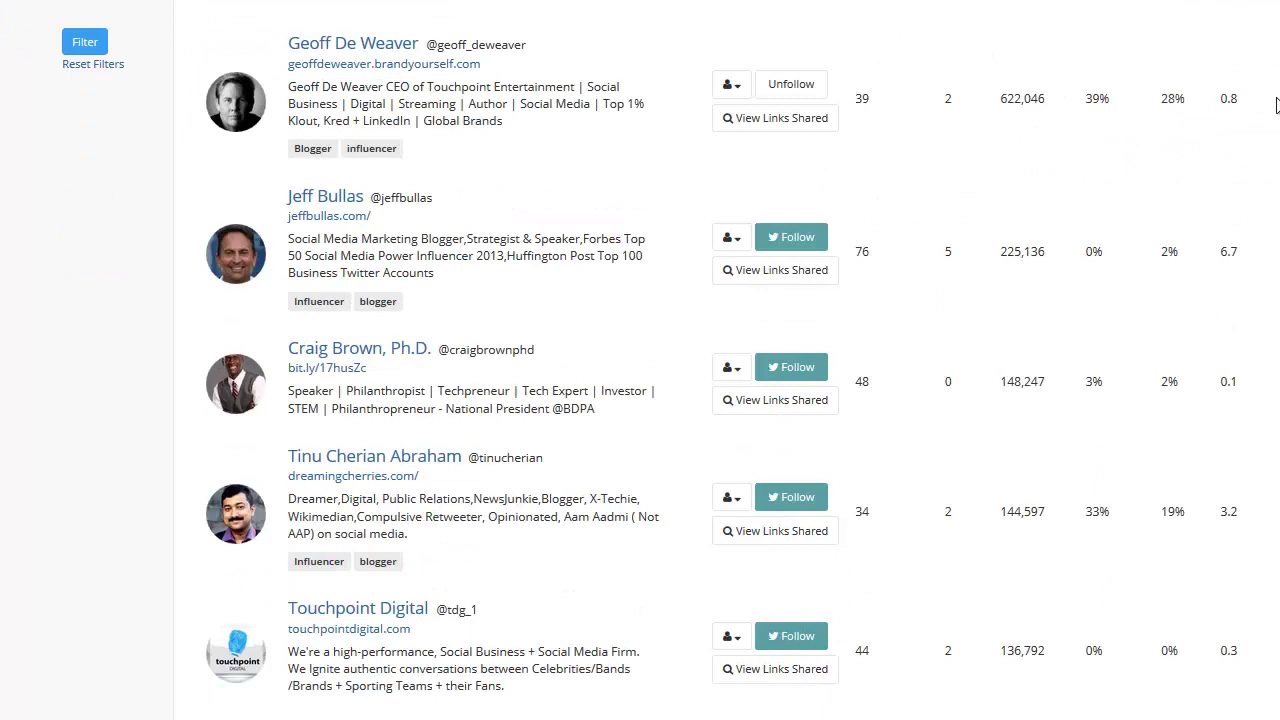
pyautogui.click(797, 238)
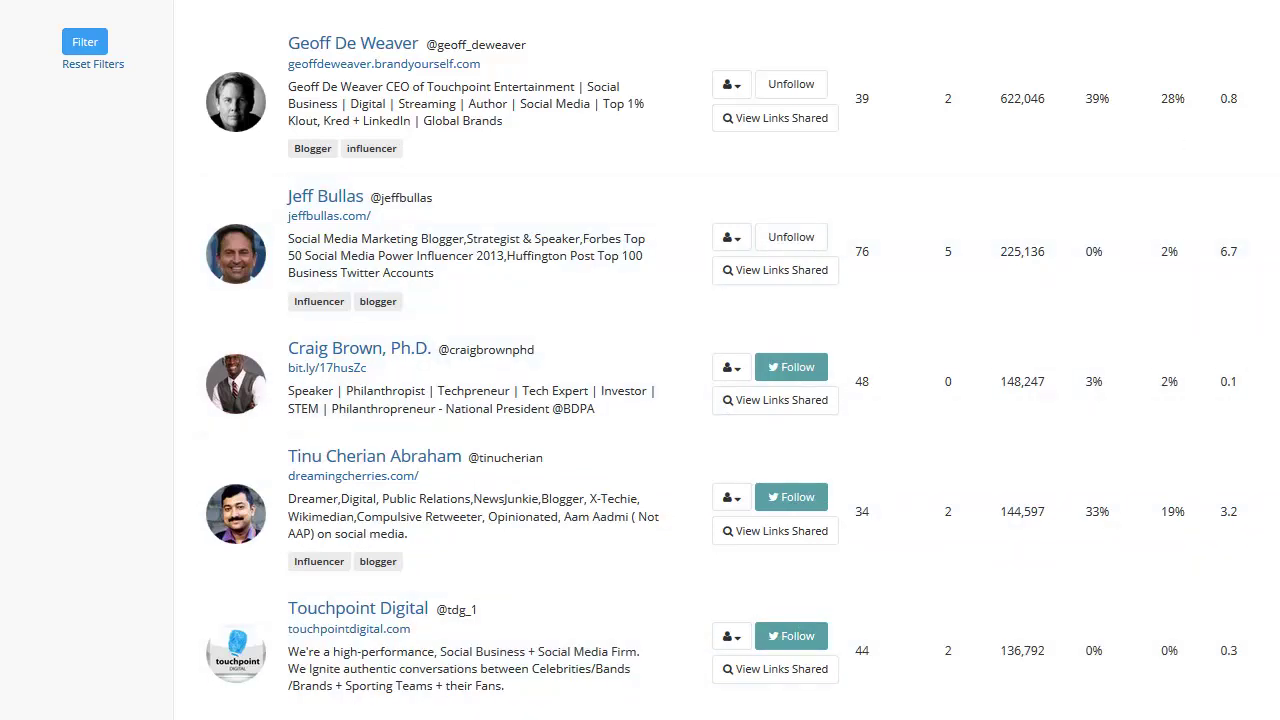
pyautogui.scroll(-20, 650, 360)
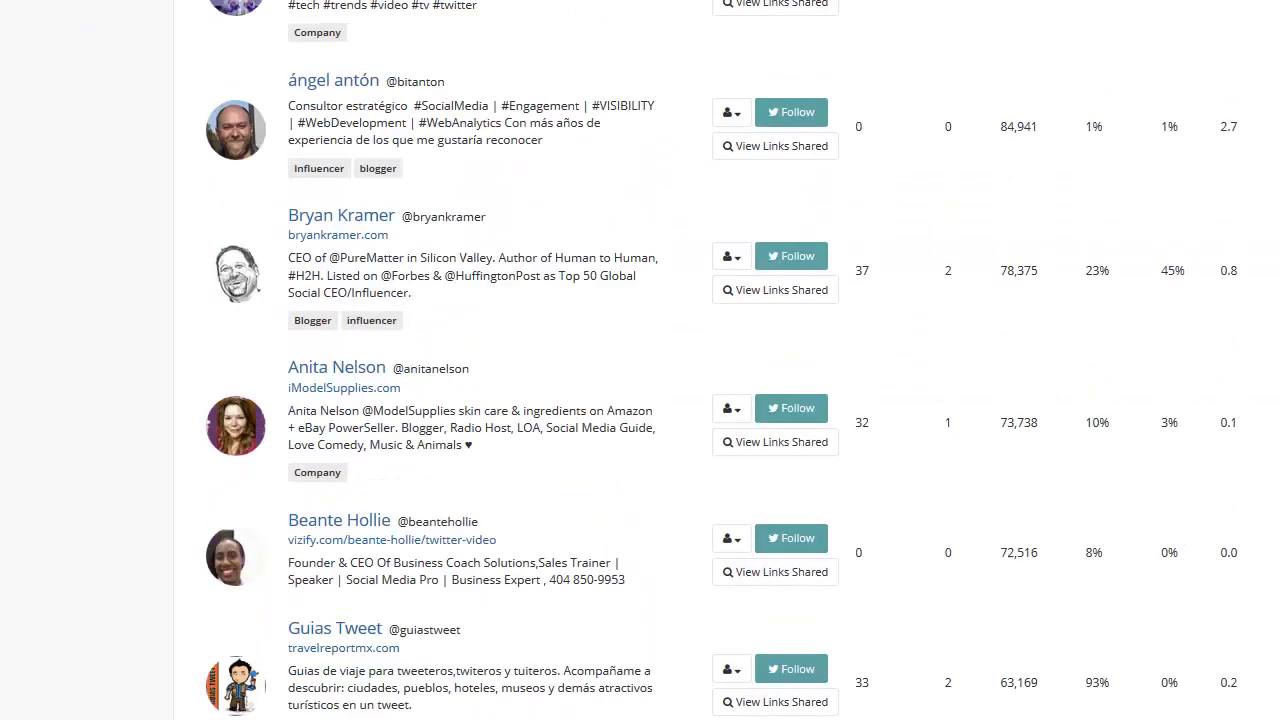
pyautogui.scroll(-20, 640, 360)
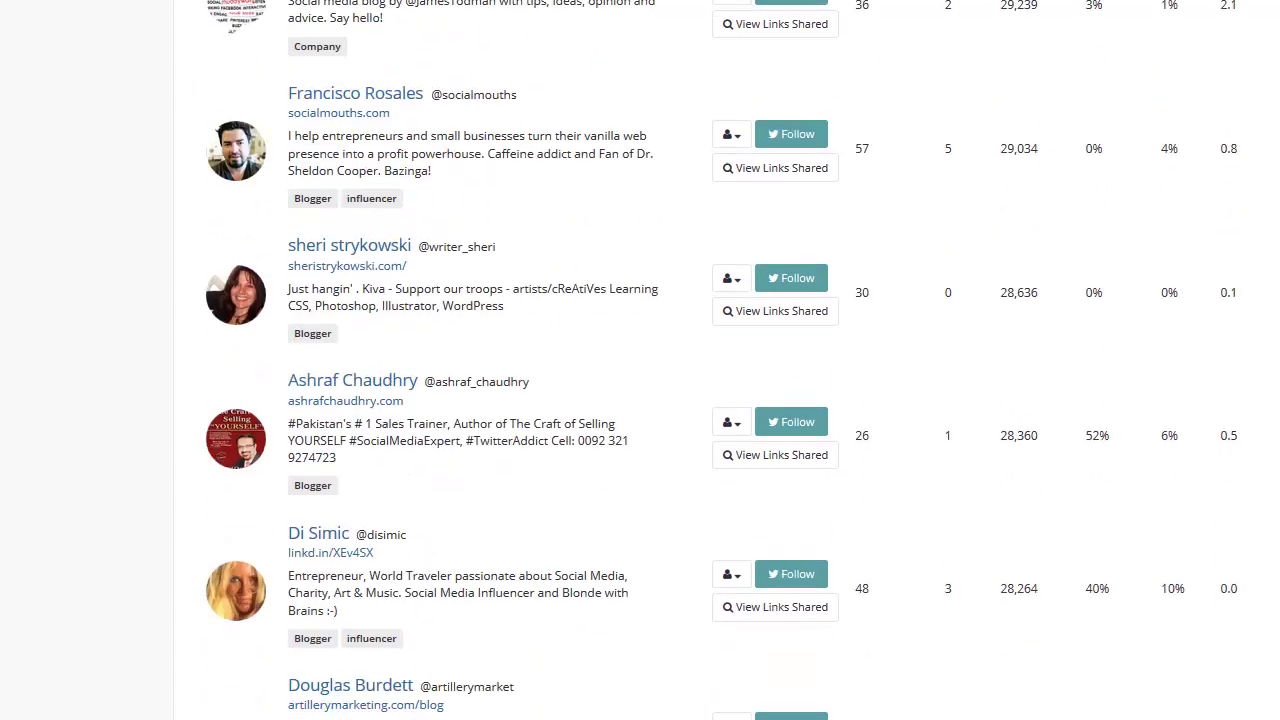
pyautogui.scroll(-10, 640, 360)
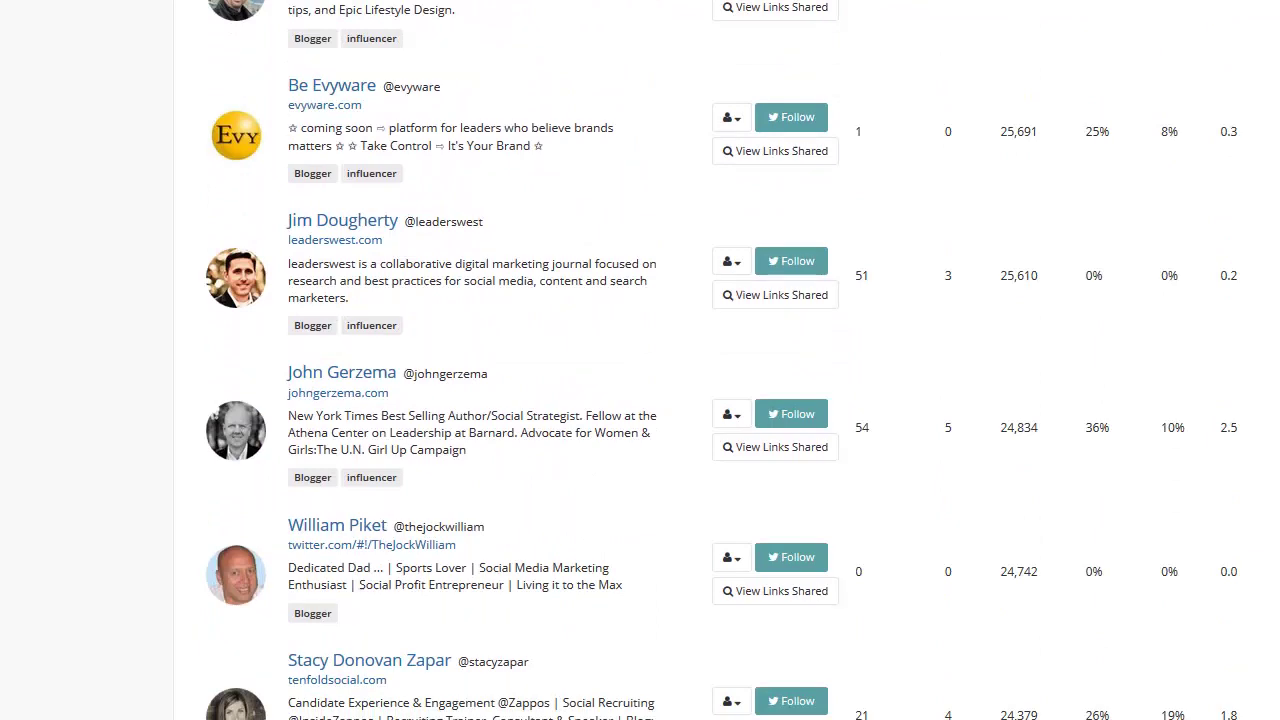
pyautogui.scroll(-3, 640, 360)
pyautogui.scroll(-5, 640, 360)
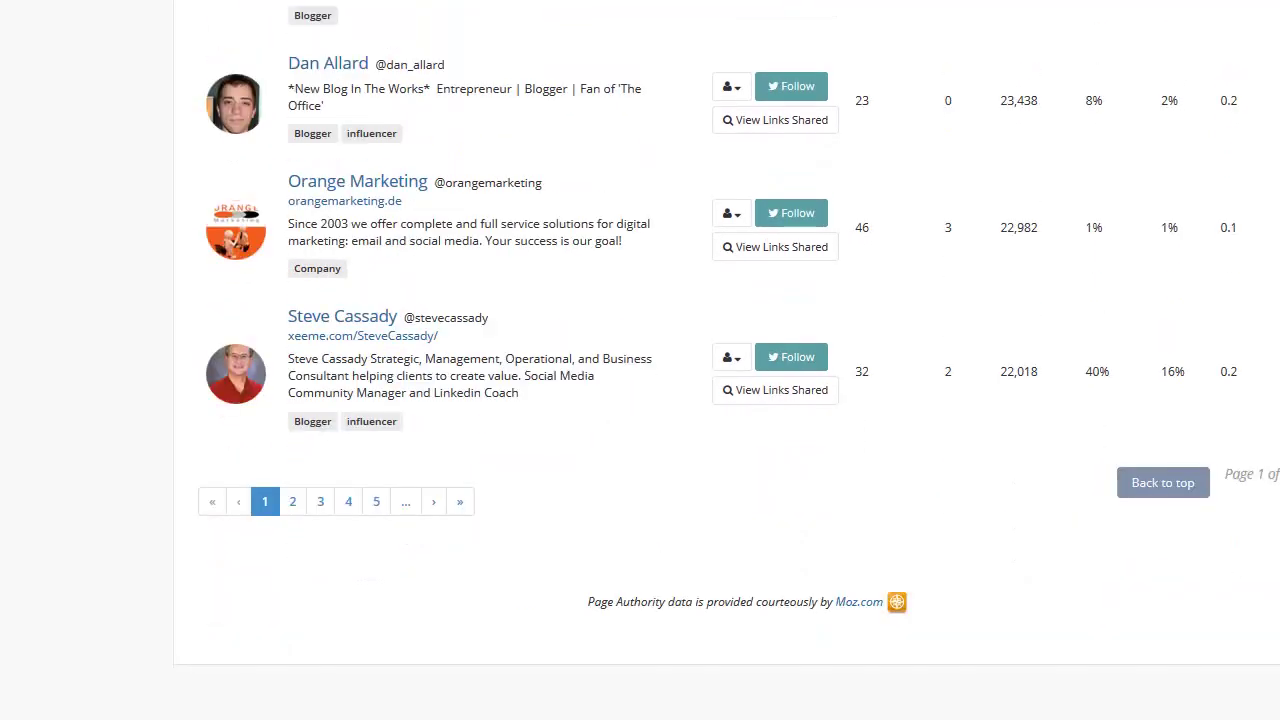
pyautogui.scroll(20, 640, 360)
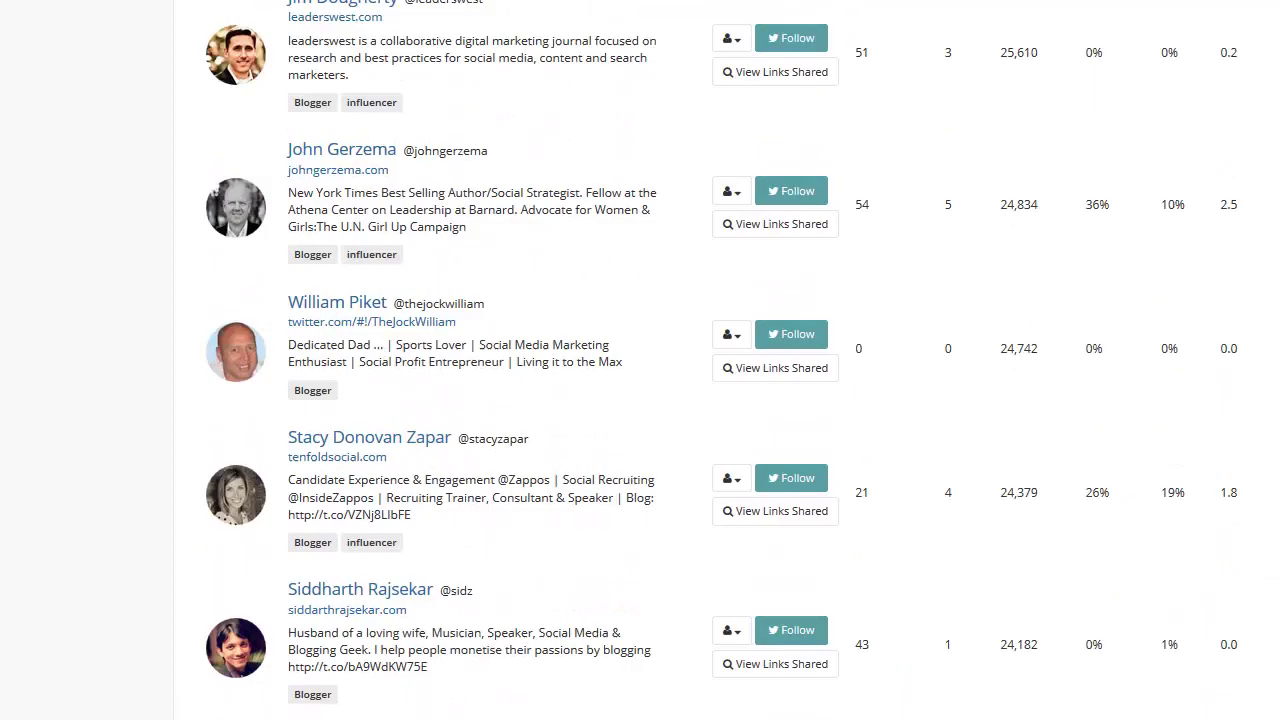
pyautogui.scroll(20, 640, 360)
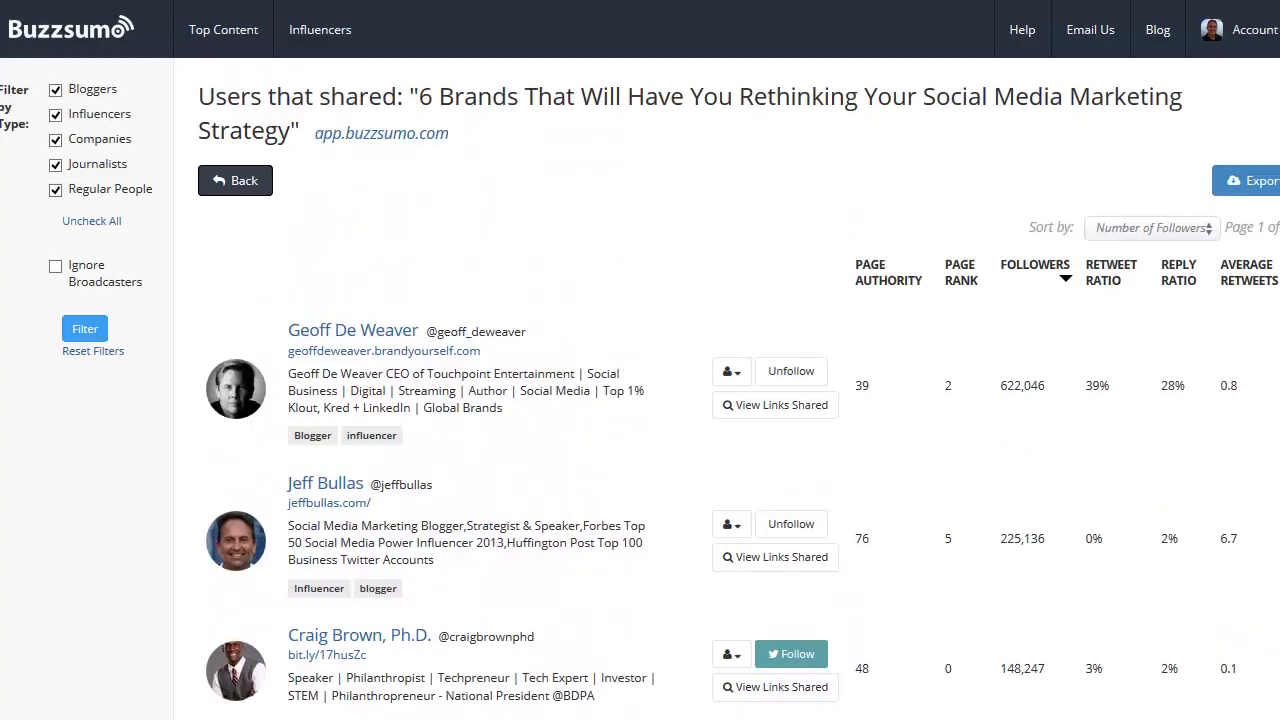
# Sort the 6 Brands sharers by retweet ratio and scroll to the end of page 1
pyautogui.moveTo(1100, 286)
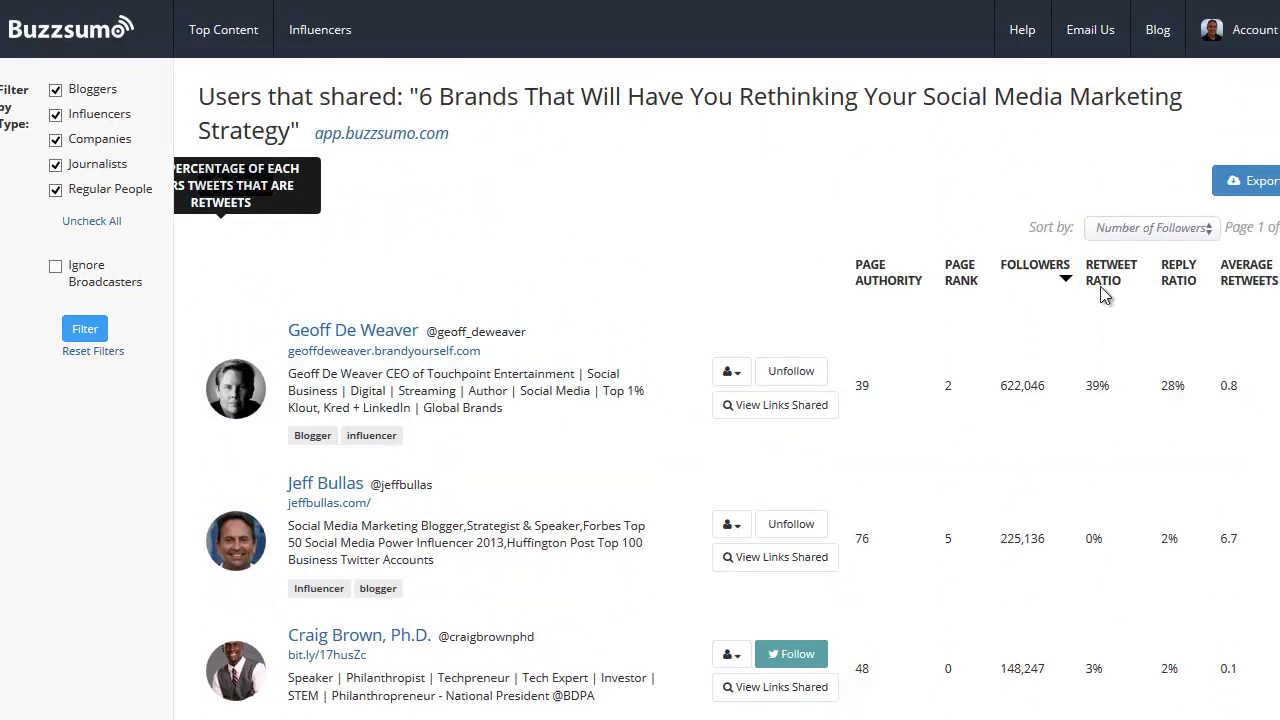
pyautogui.click(1100, 286)
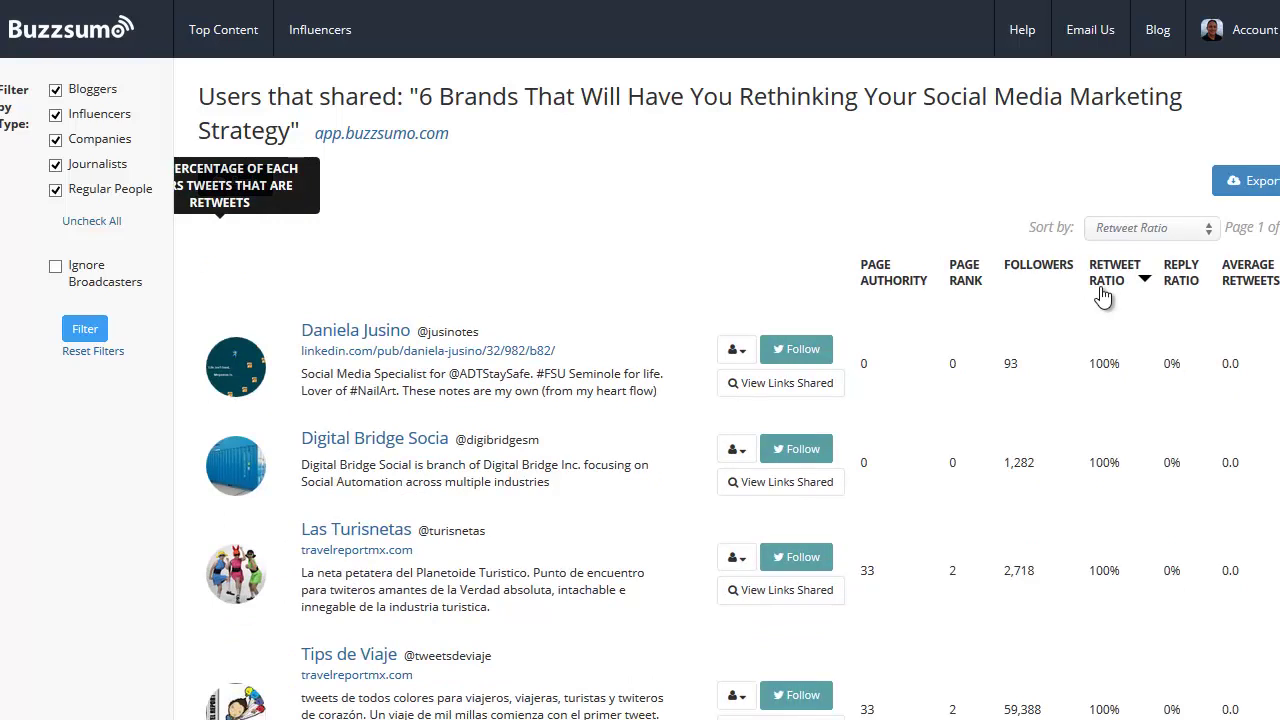
pyautogui.scroll(-3, 1103, 295)
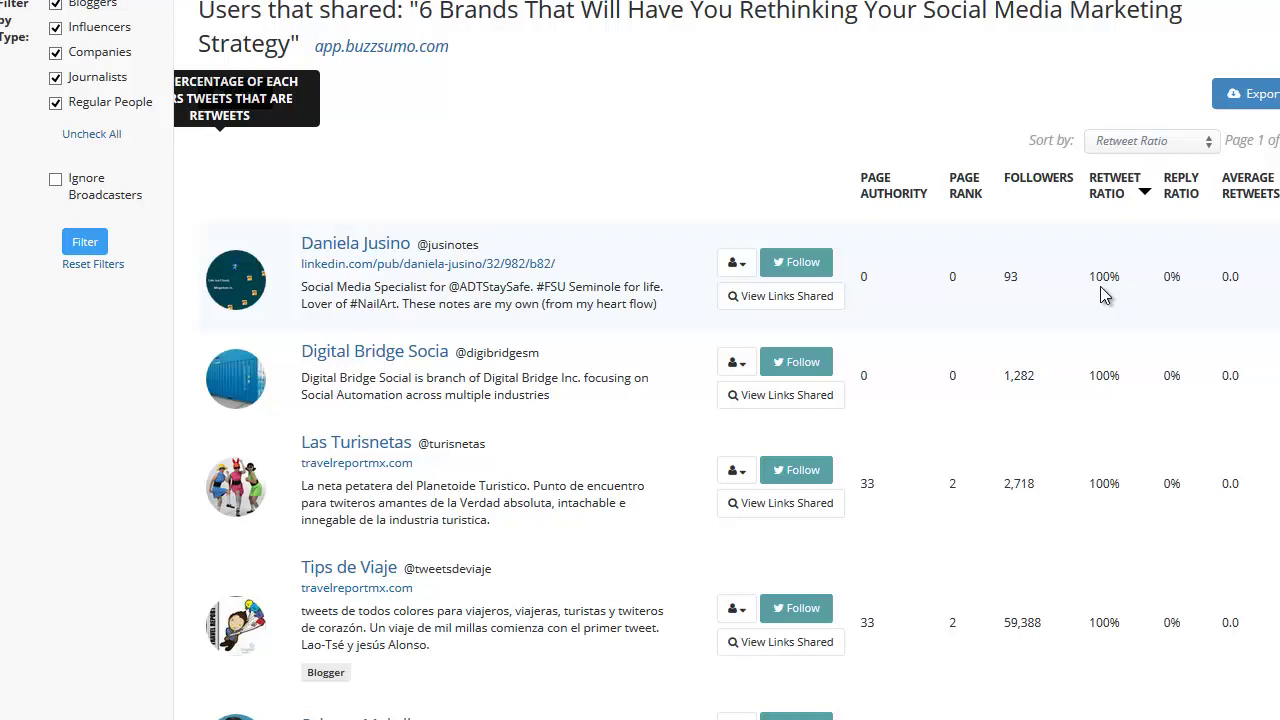
pyautogui.scroll(-10, 1100, 294)
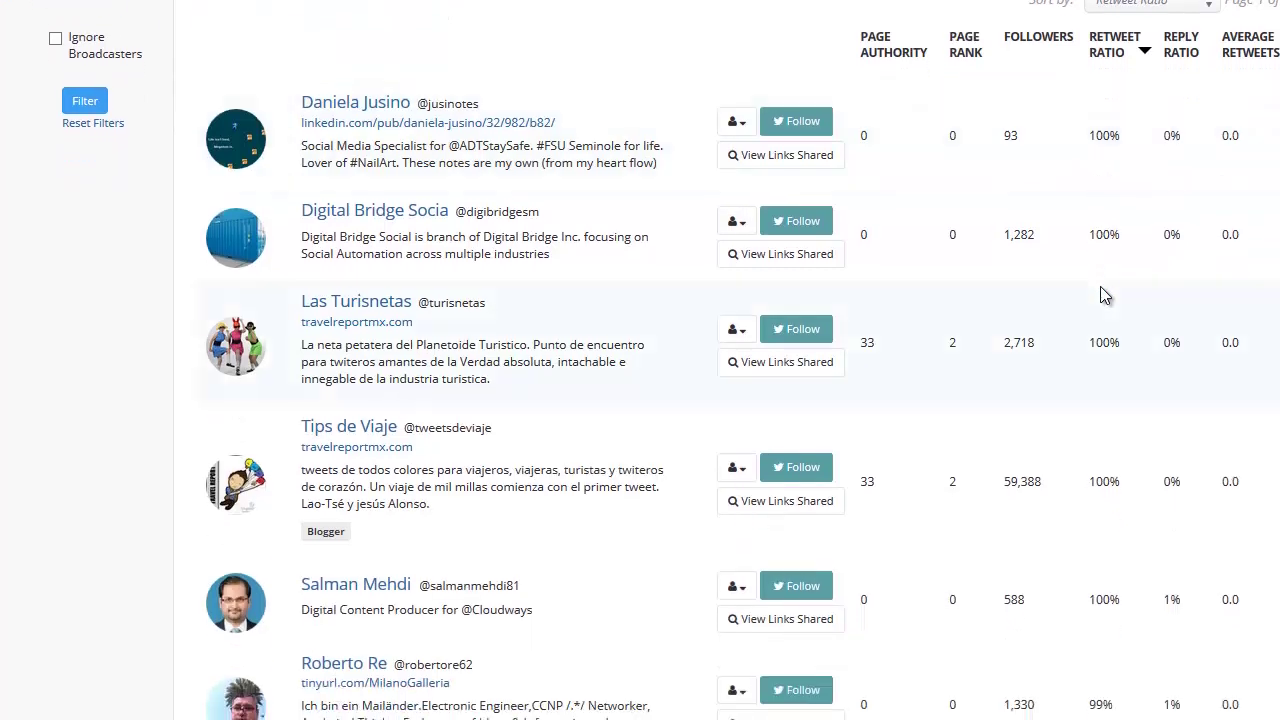
pyautogui.scroll(1, 1100, 294)
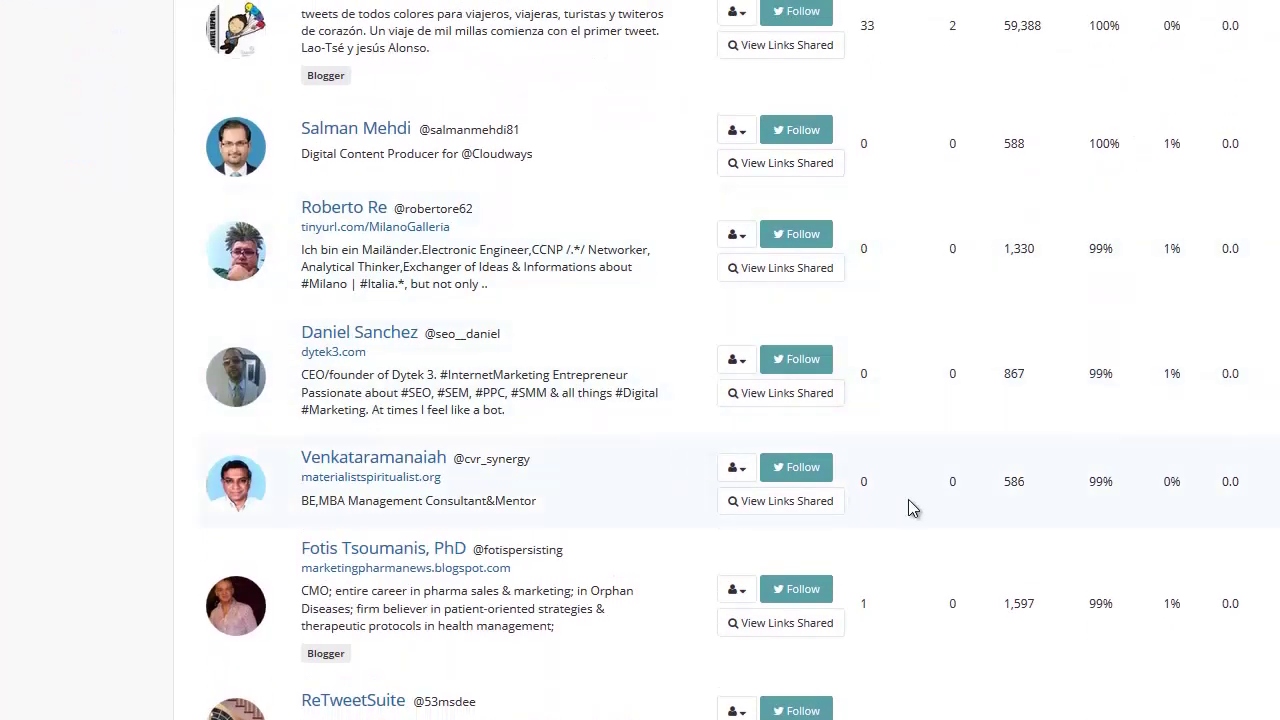
pyautogui.scroll(-1, 908, 508)
pyautogui.scroll(-1, 898, 507)
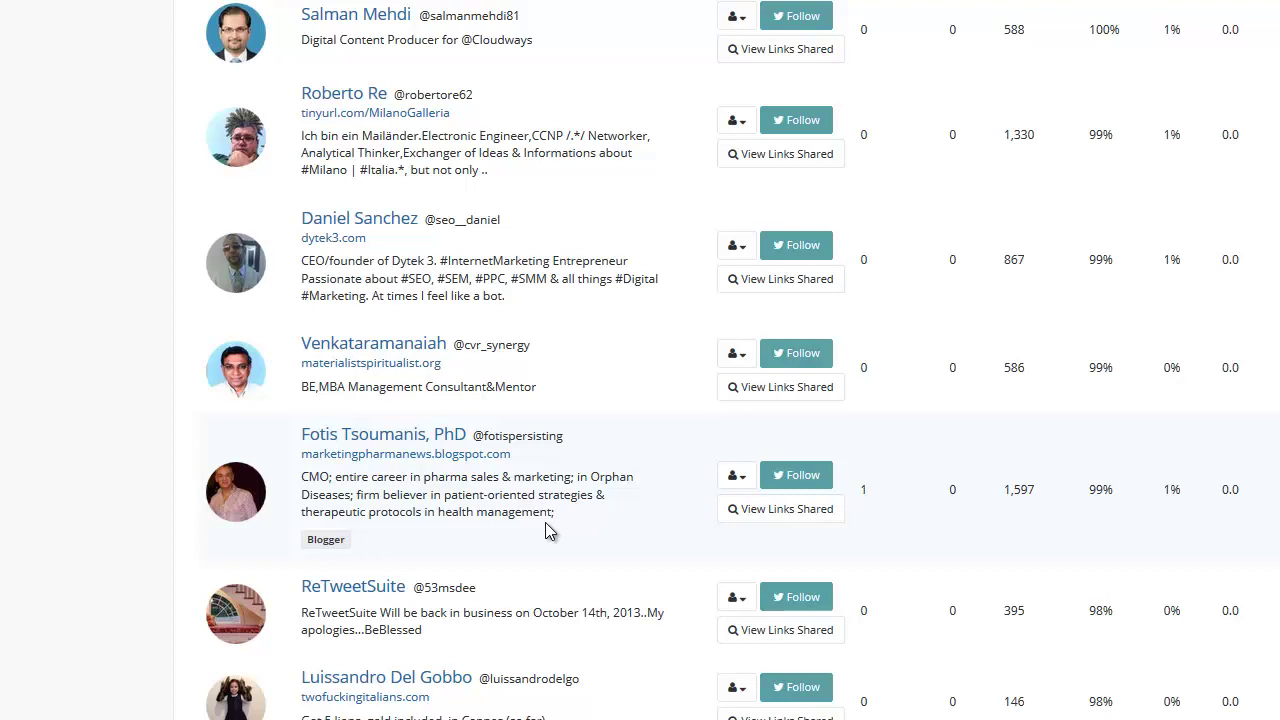
pyautogui.scroll(-1, 545, 522)
pyautogui.scroll(1, 545, 522)
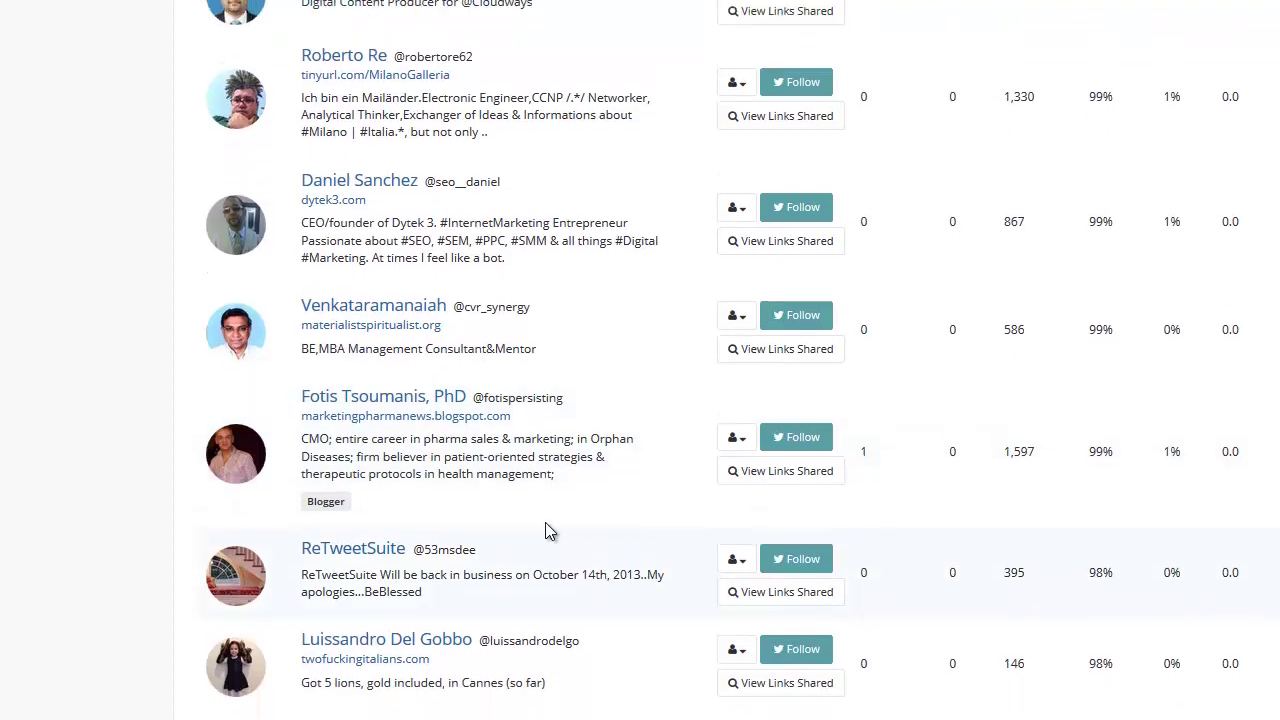
pyautogui.scroll(6, 545, 522)
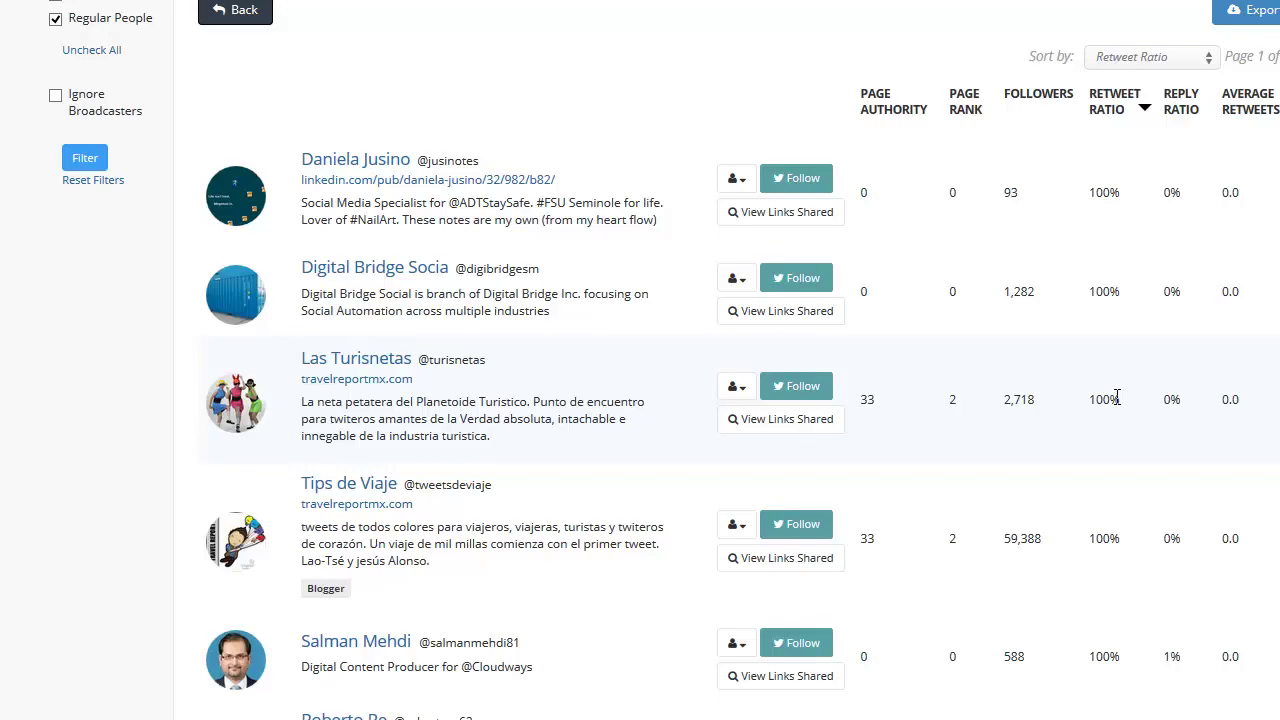
pyautogui.scroll(-6, 1117, 397)
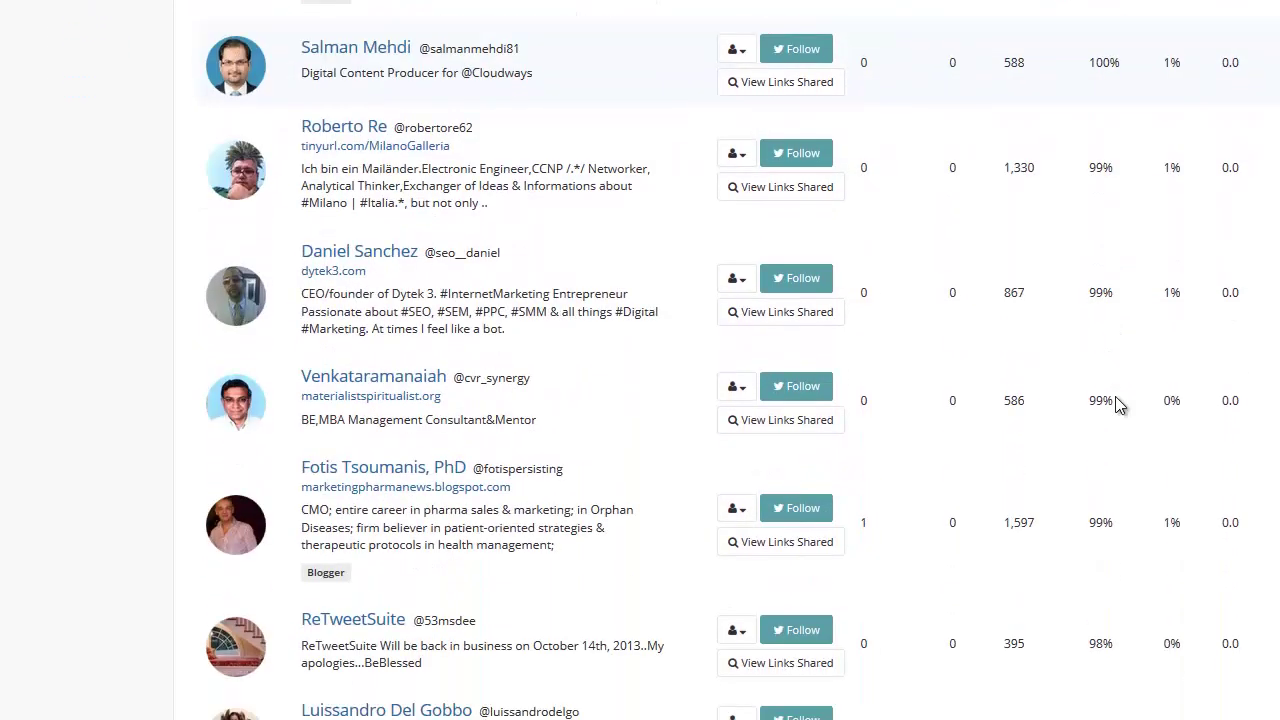
pyautogui.scroll(-20, 1117, 403)
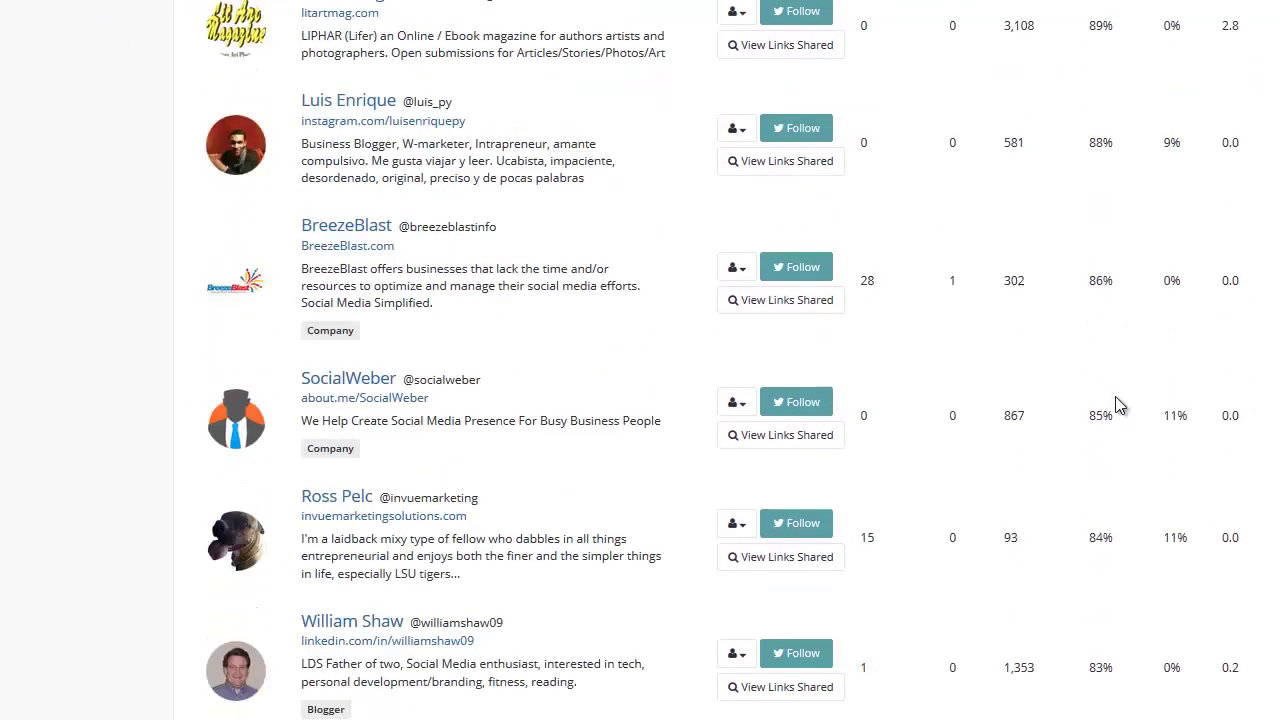
pyautogui.scroll(-20, 1116, 398)
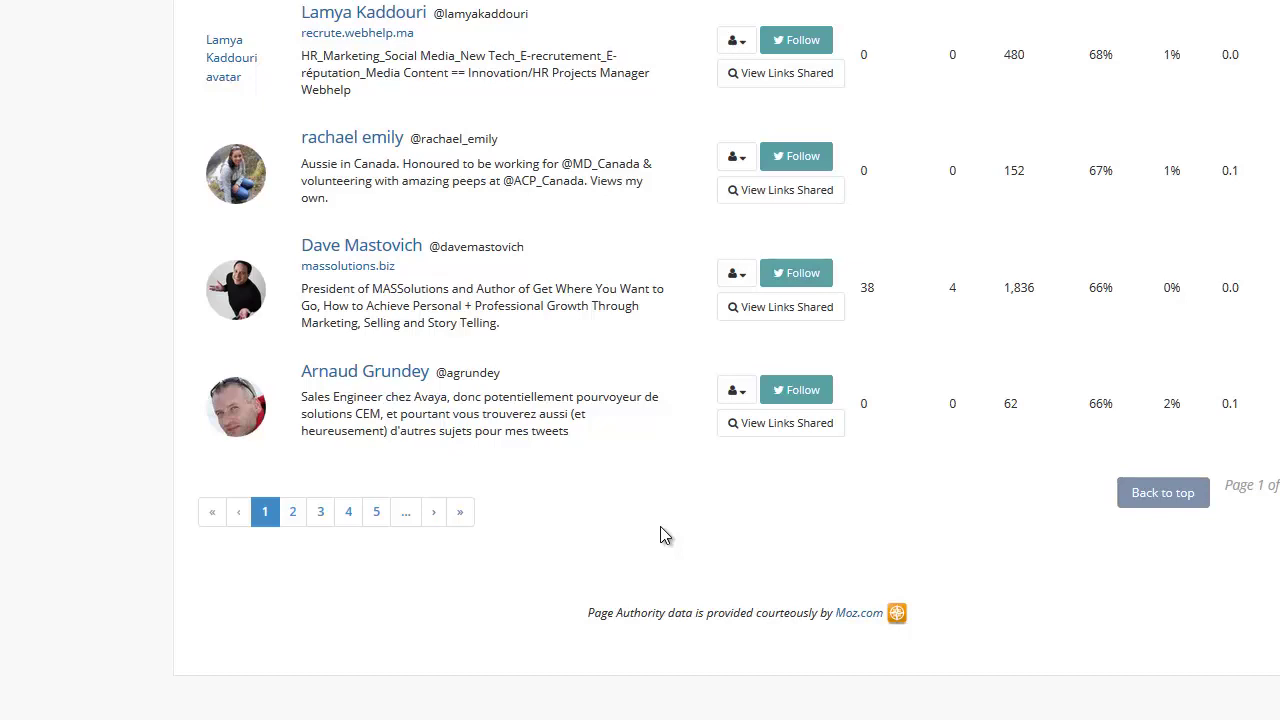
# Go to page 2 of the 6 Brands sharers list
pyautogui.click(304, 513)
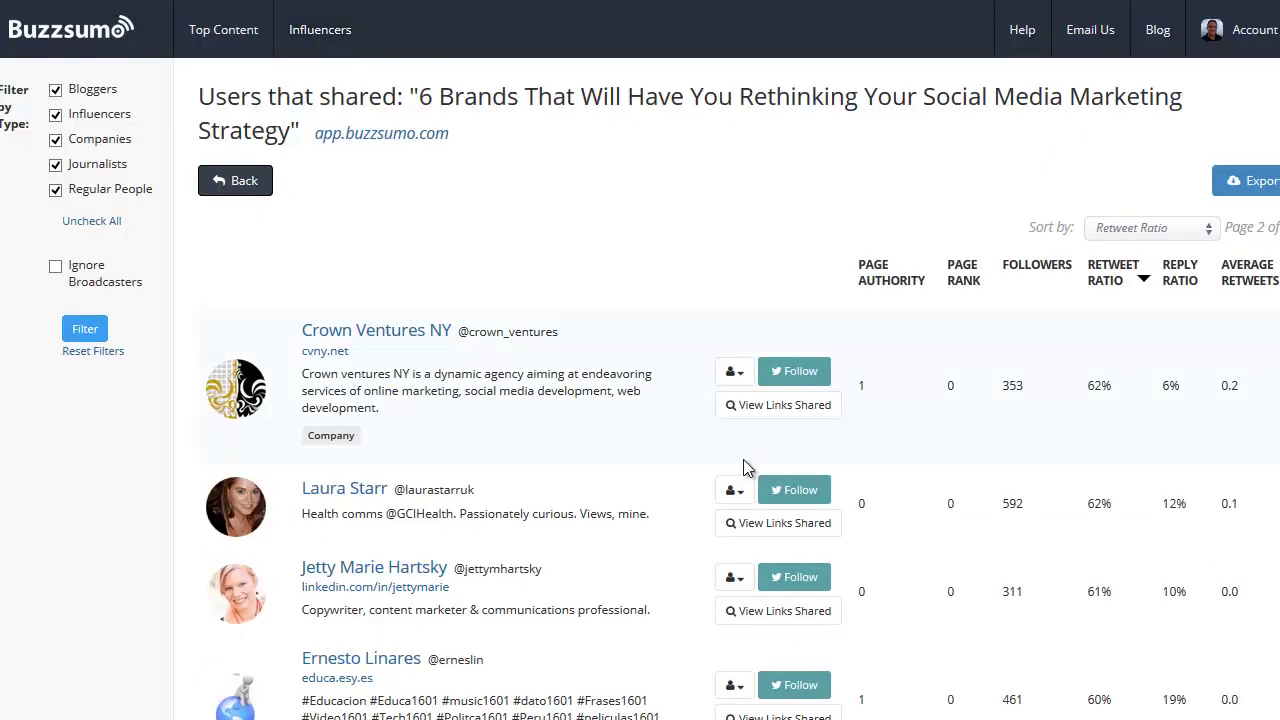
pyautogui.scroll(-2, 745, 465)
pyautogui.scroll(-1, 743, 465)
pyautogui.scroll(3, 743, 463)
# From the BuzzSumo home page, search past-week Top Content for 'small business'
pyautogui.click(30, 35)
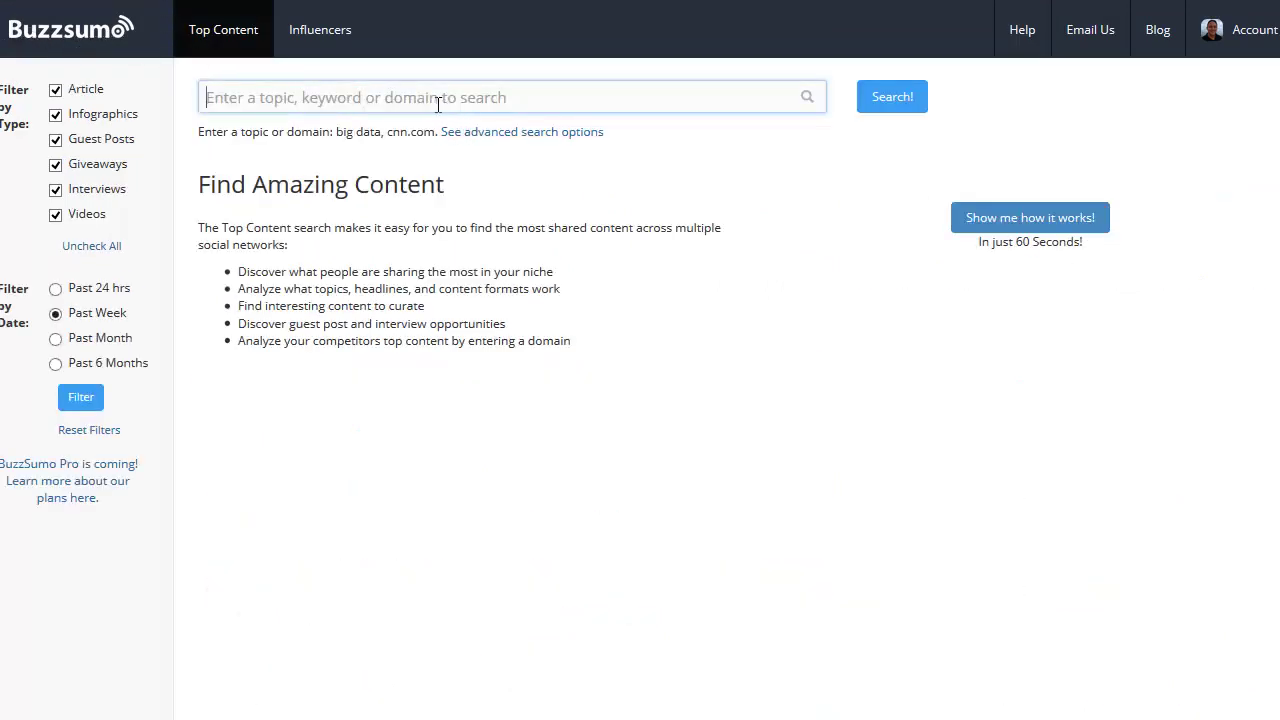
pyautogui.write('small business')
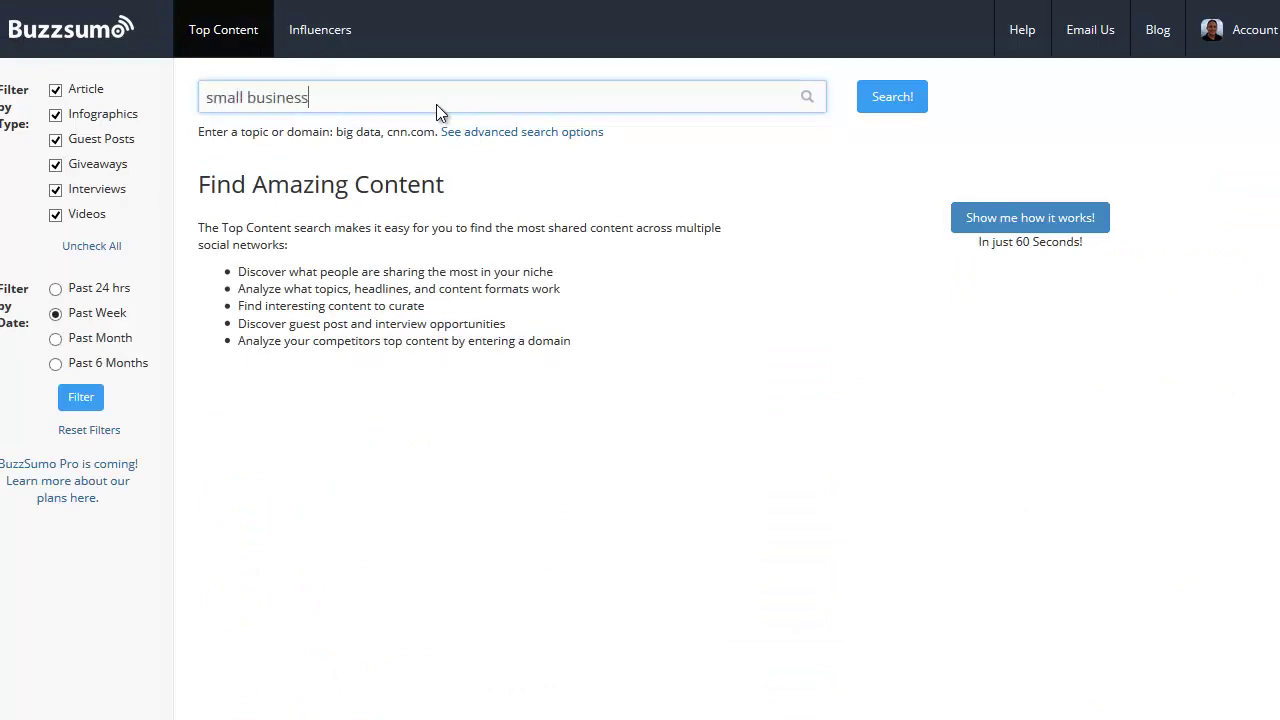
pyautogui.press('Return')
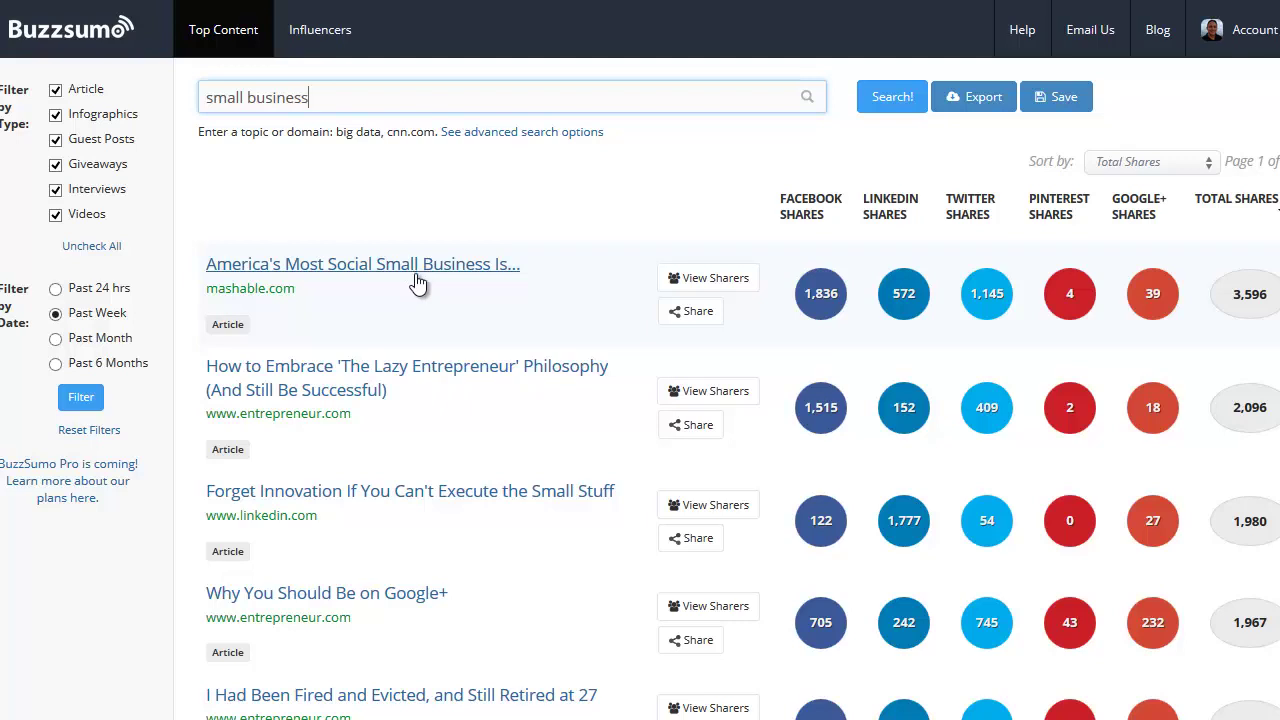
# Open the sharers of Mashable's 'America's Most Social Small Business' article and scroll through them
pyautogui.click(731, 283)
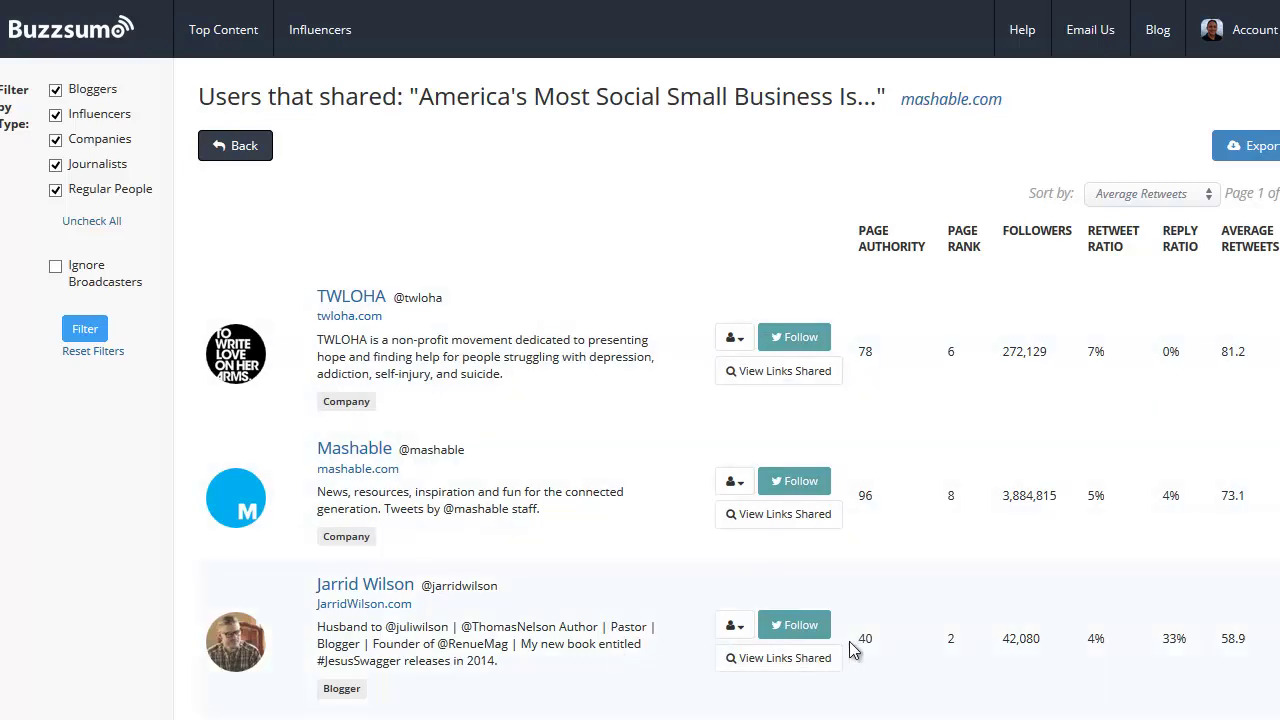
pyautogui.scroll(-1, 849, 641)
pyautogui.scroll(-1, 849, 641)
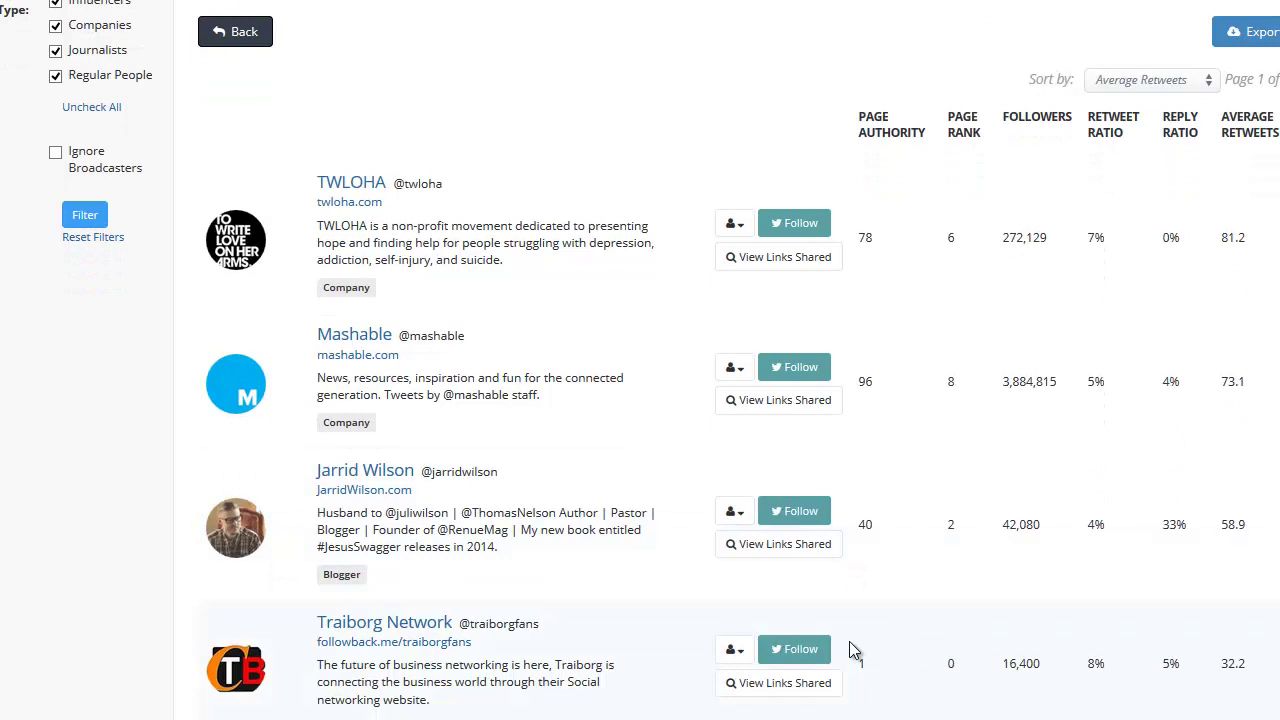
pyautogui.scroll(1, 849, 641)
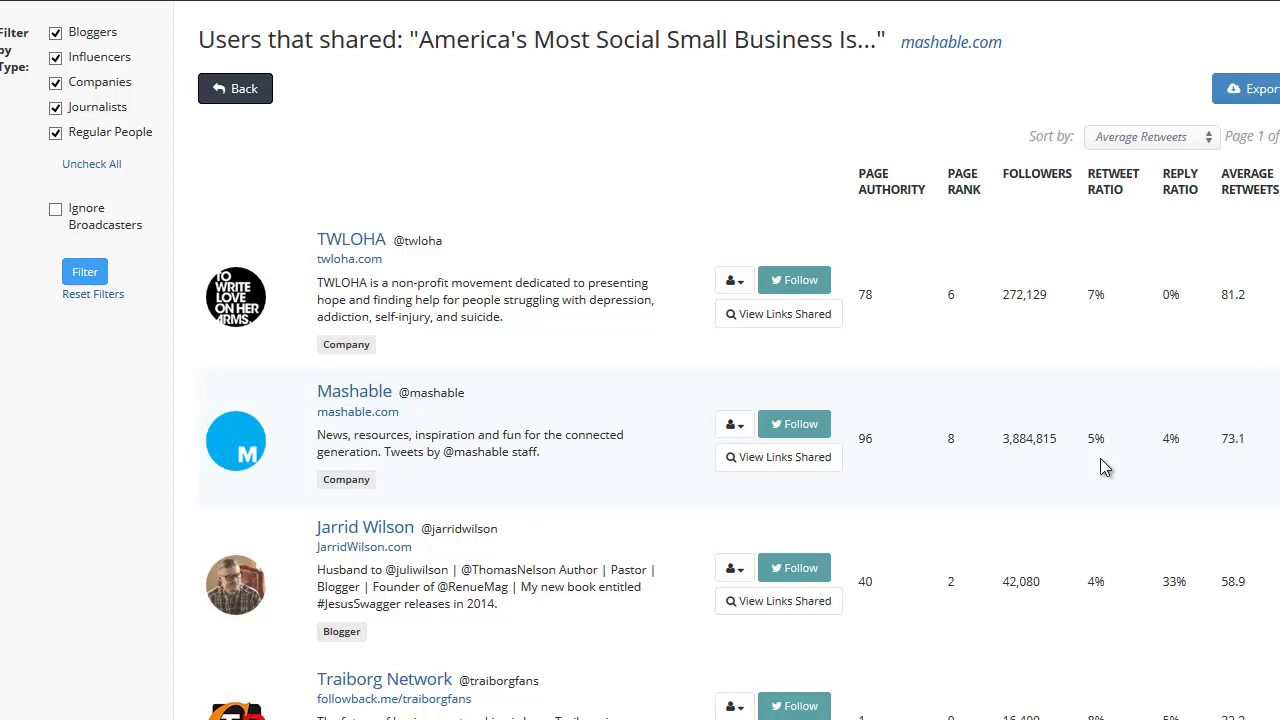
pyautogui.moveTo(1110, 192)
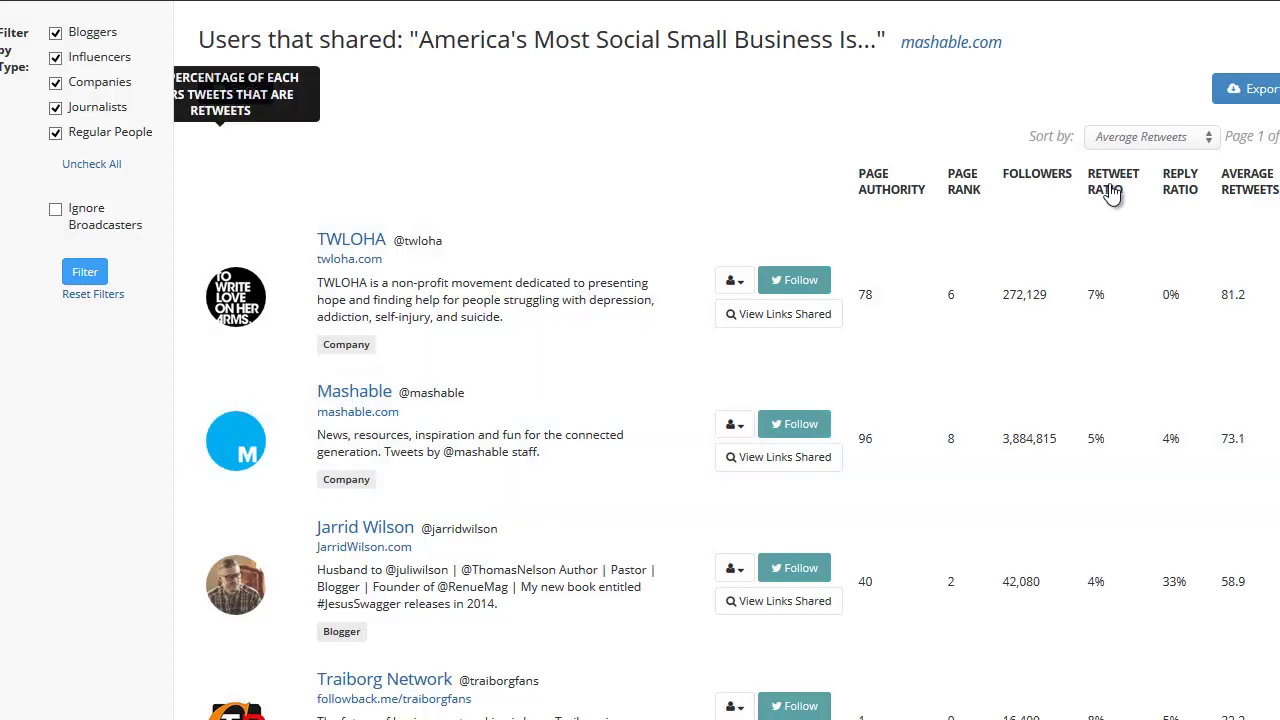
# Sort the Mashable sharers by retweet ratio and open an 84% sharer's Twitter profile
pyautogui.click(1110, 192)
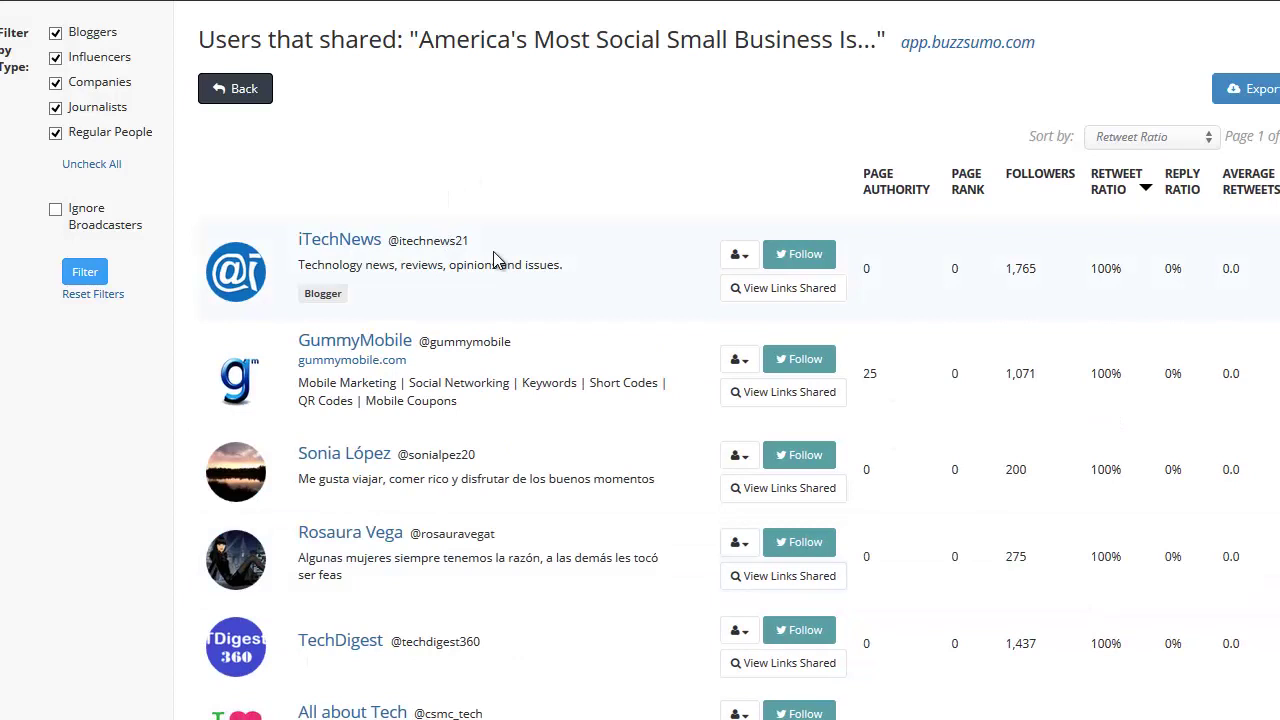
pyautogui.scroll(-3, 1058, 369)
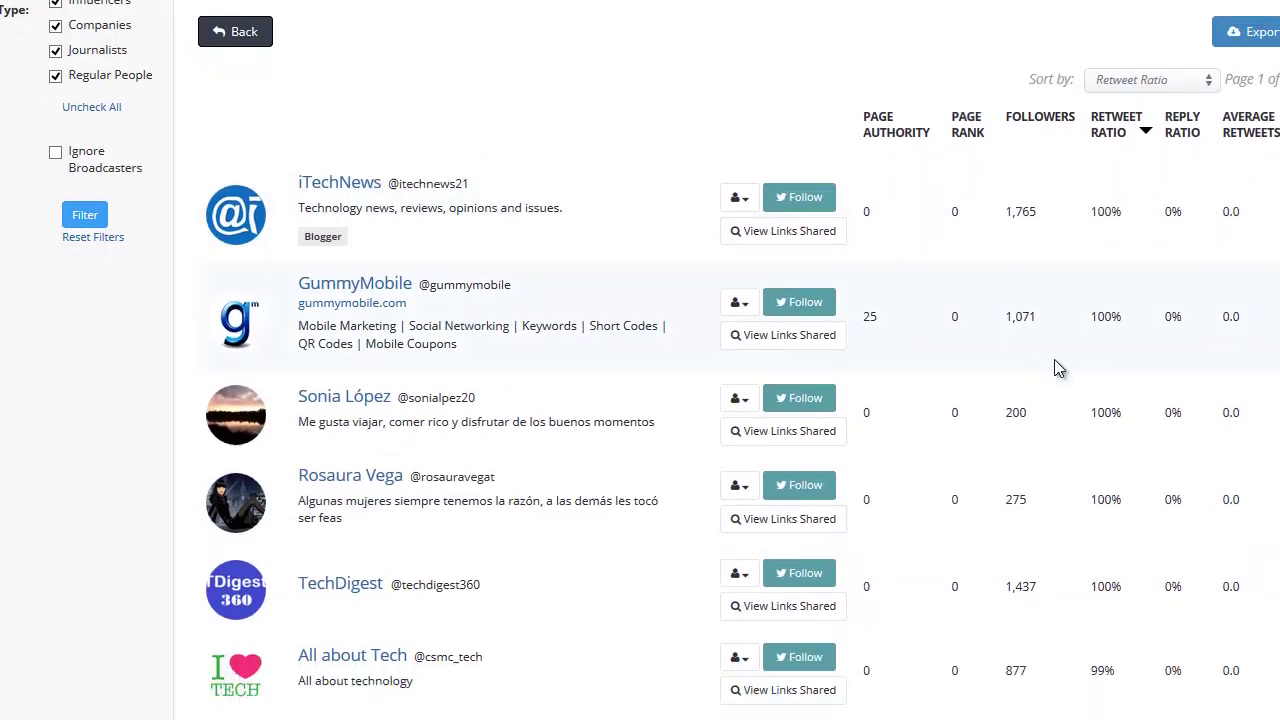
pyautogui.scroll(-1, 1055, 362)
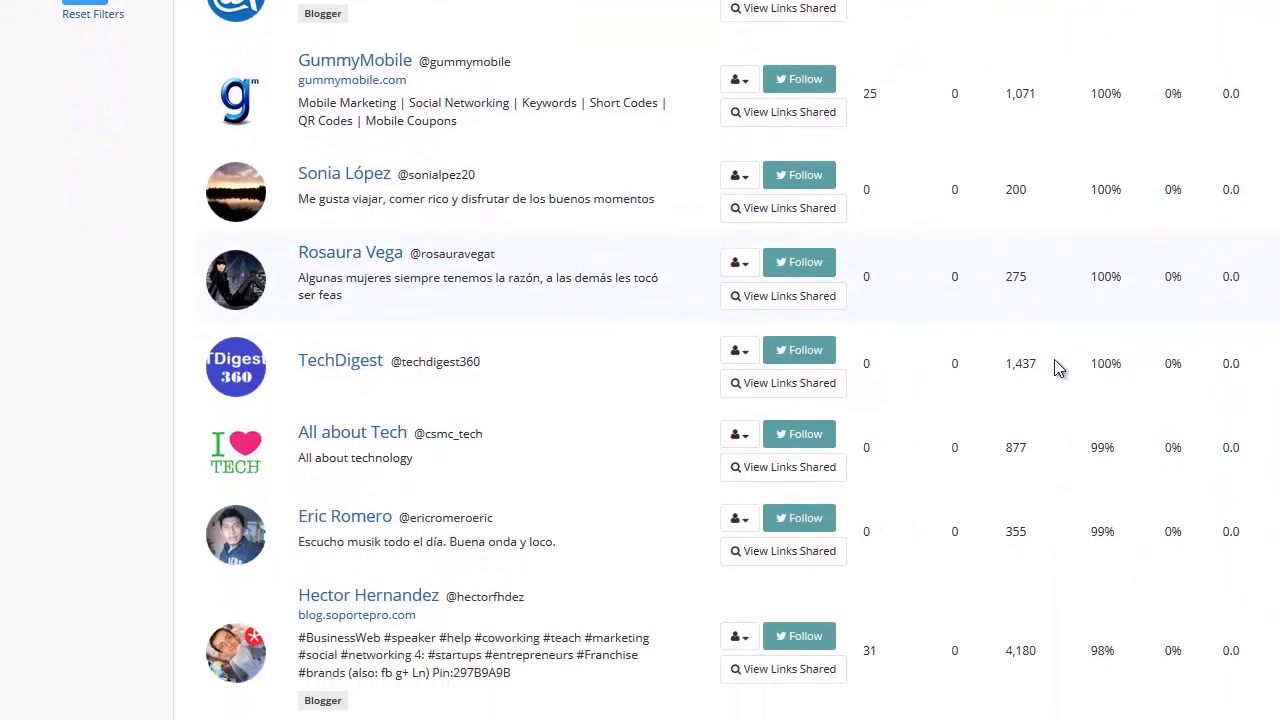
pyautogui.scroll(-4, 1058, 369)
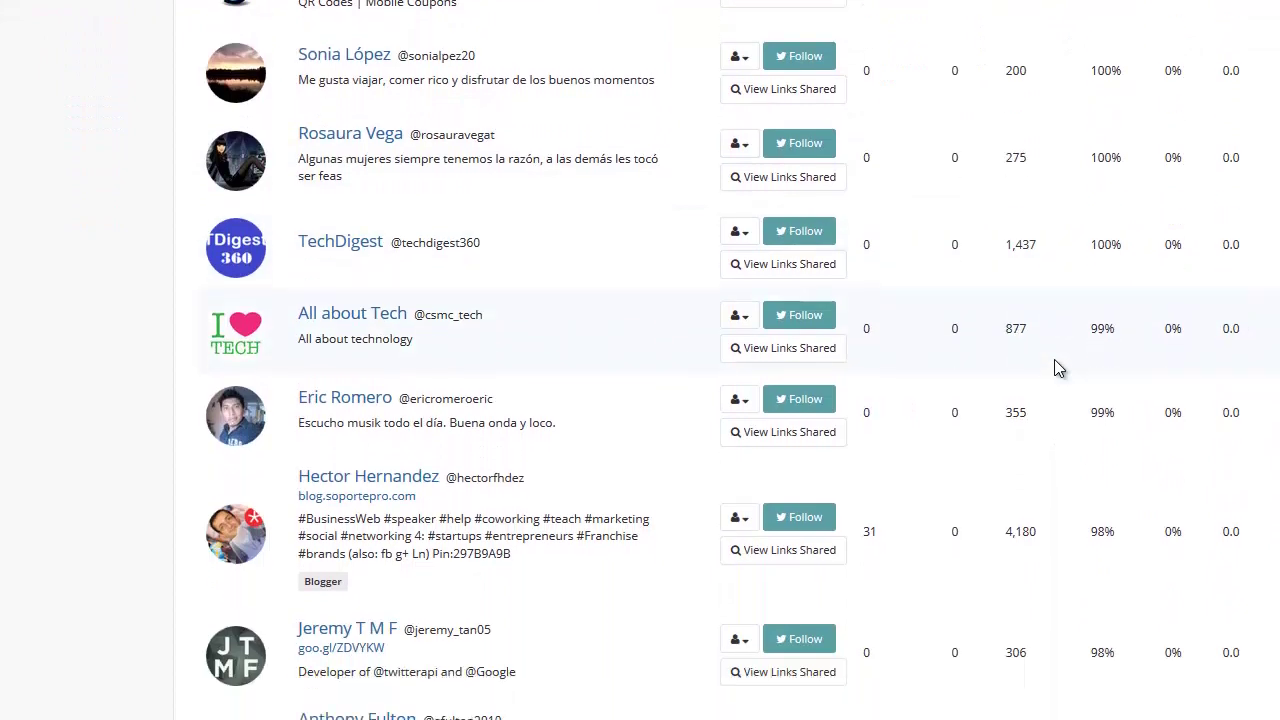
pyautogui.scroll(-5, 1055, 362)
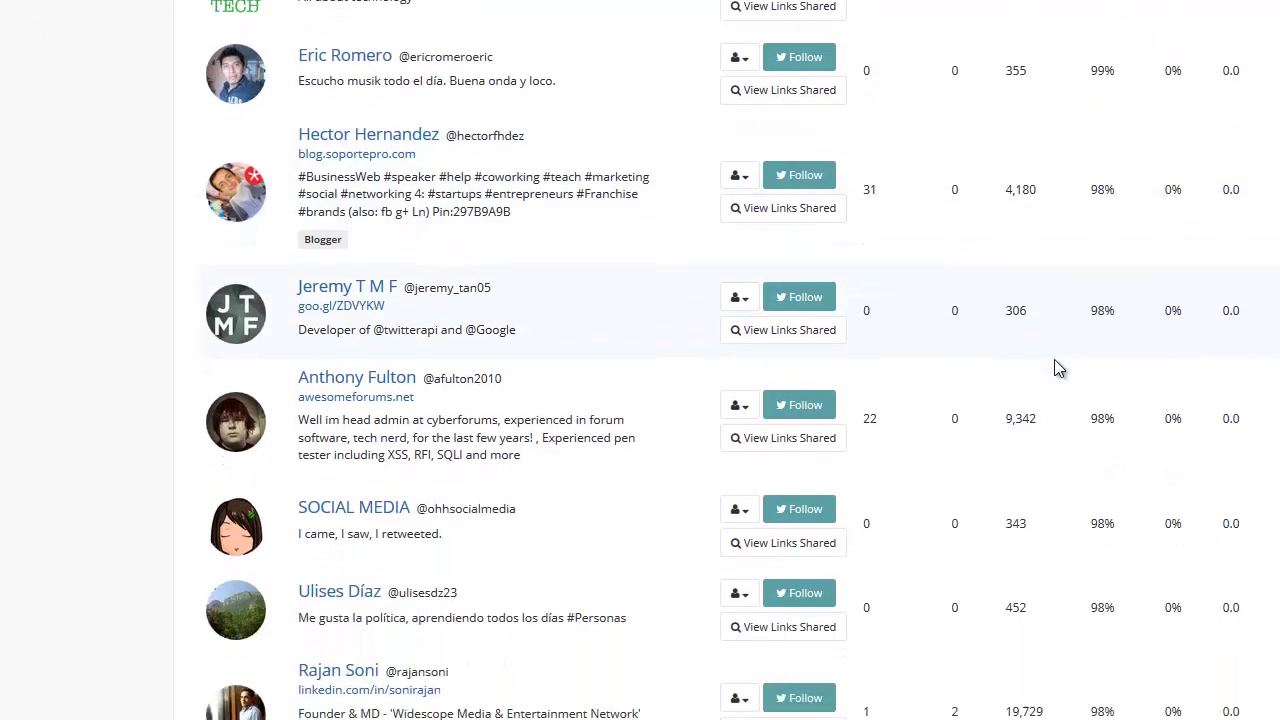
pyautogui.scroll(-6, 1058, 369)
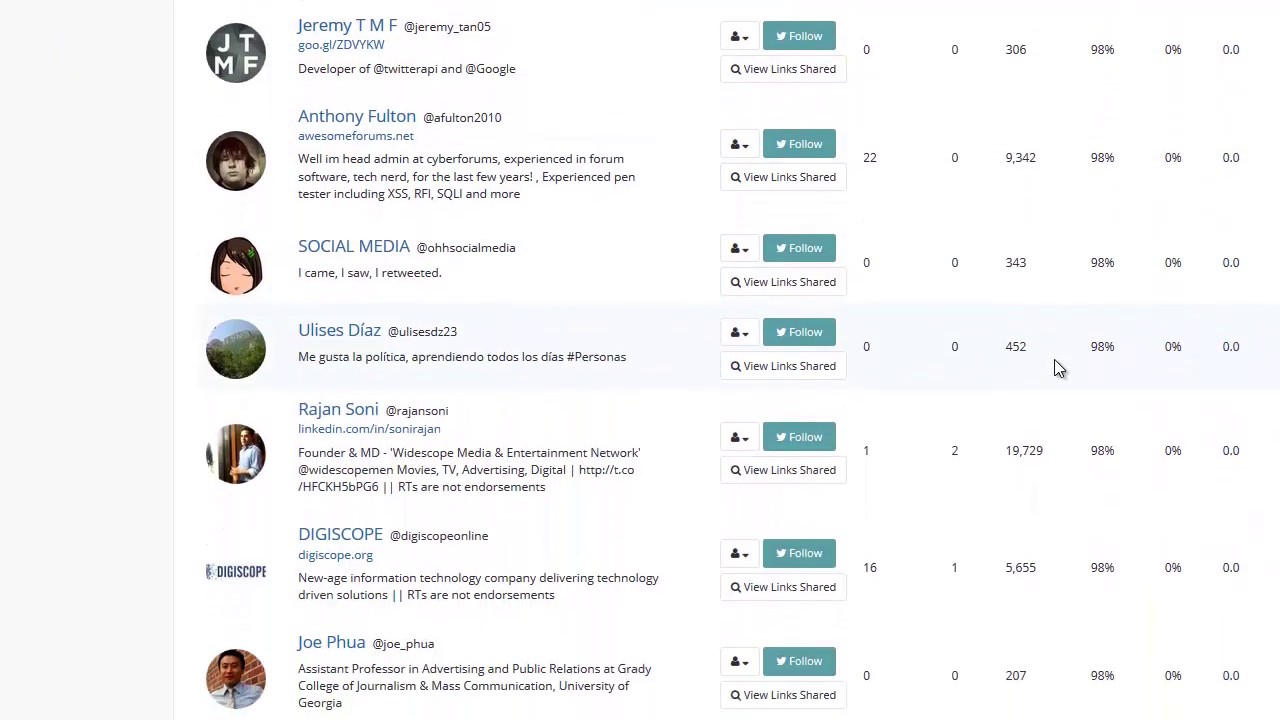
pyautogui.scroll(-11, 1058, 369)
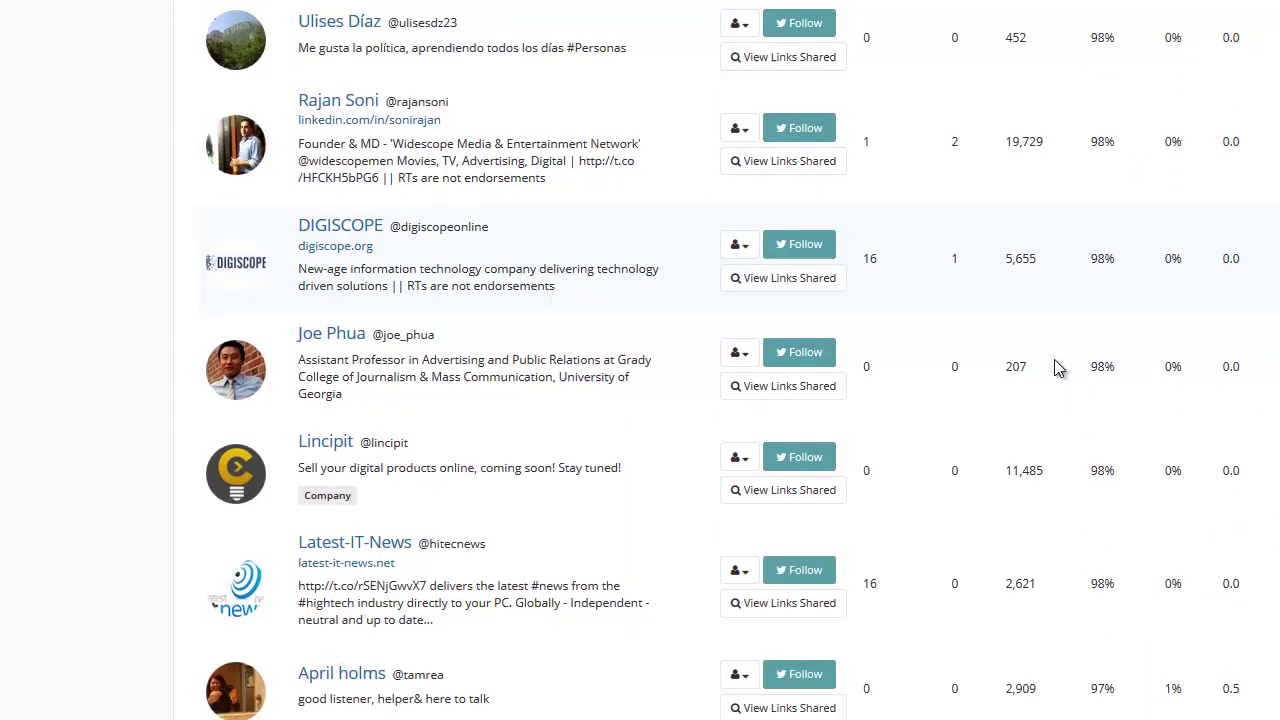
pyautogui.scroll(-9, 1058, 369)
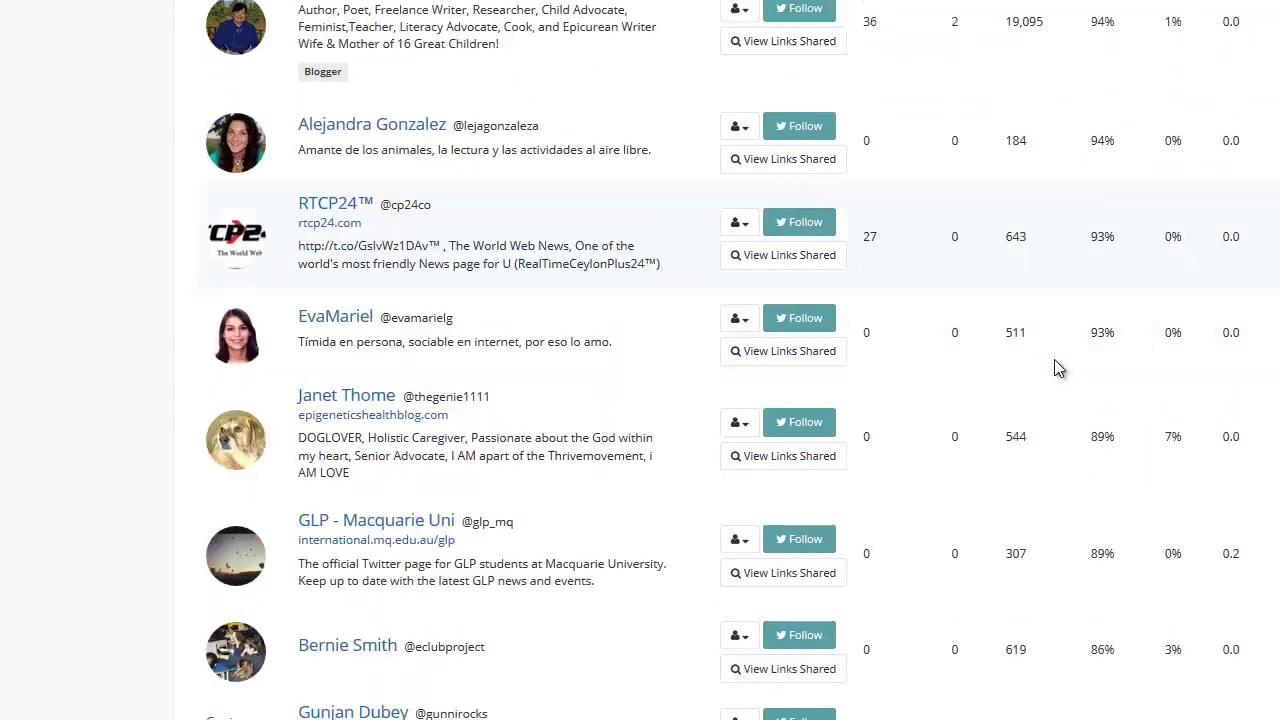
pyautogui.scroll(-5, 1058, 369)
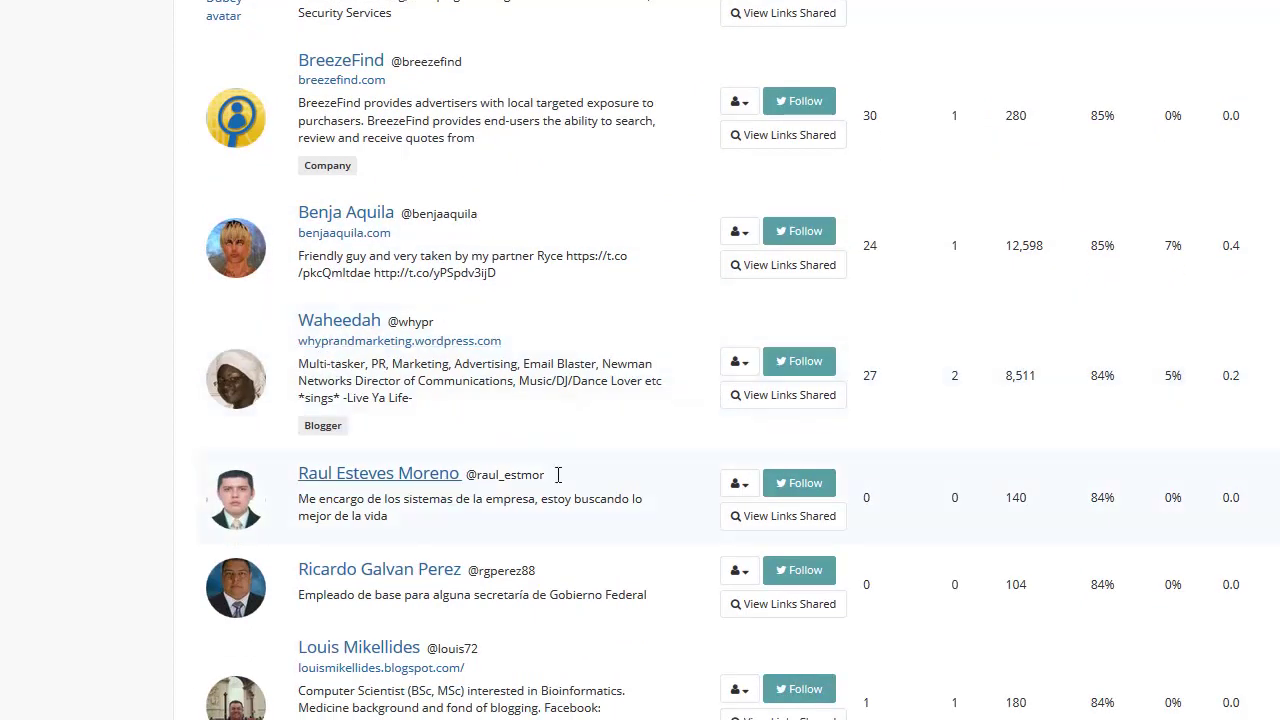
pyautogui.click(748, 488)
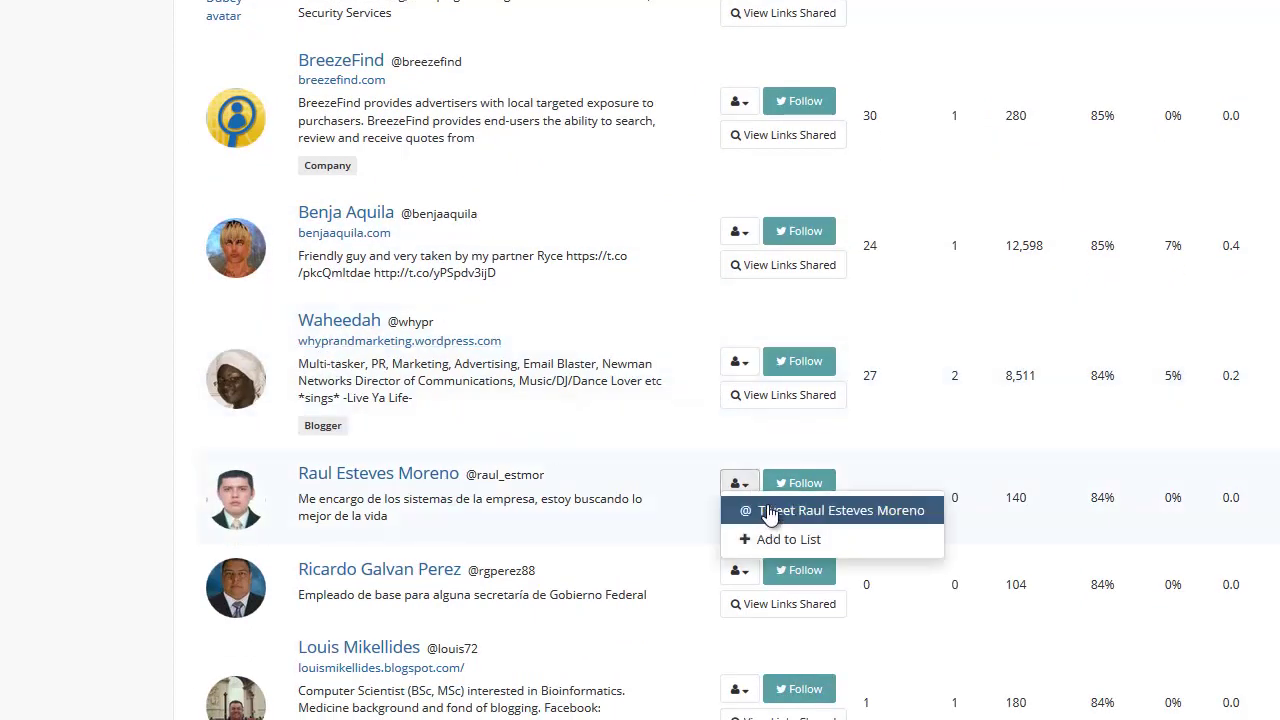
pyautogui.click(439, 484)
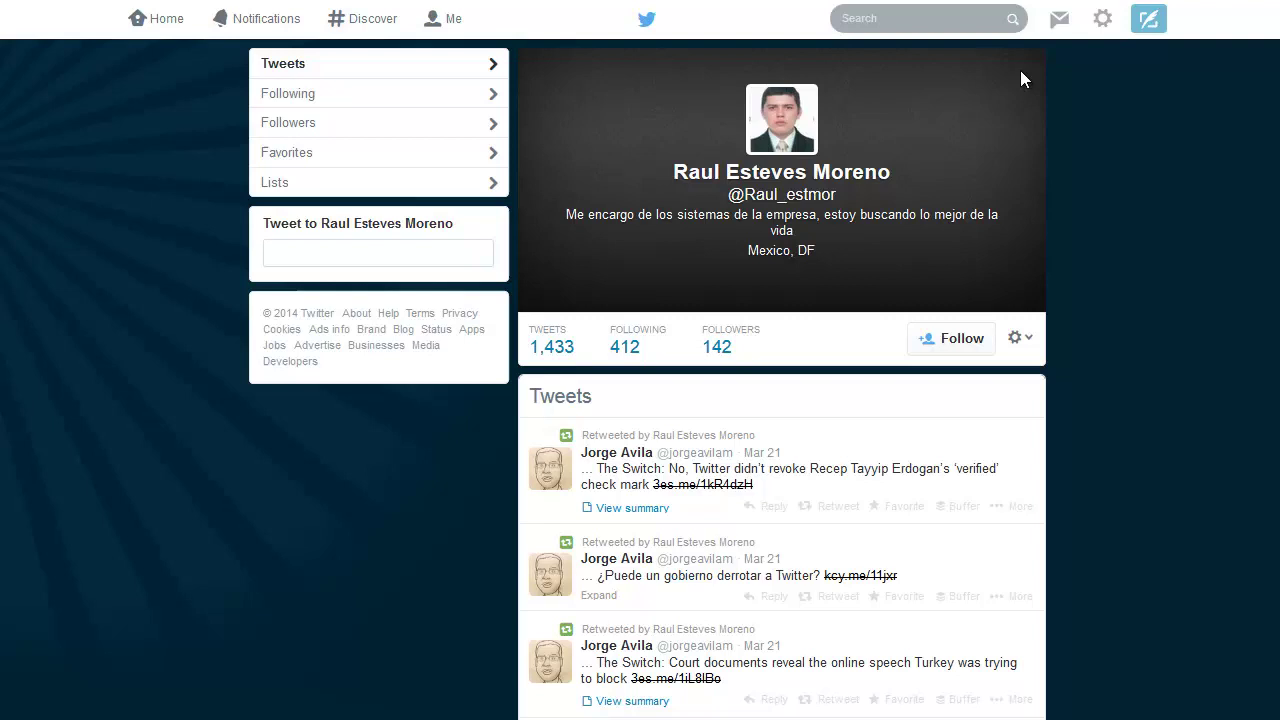
pyautogui.click(955, 340)
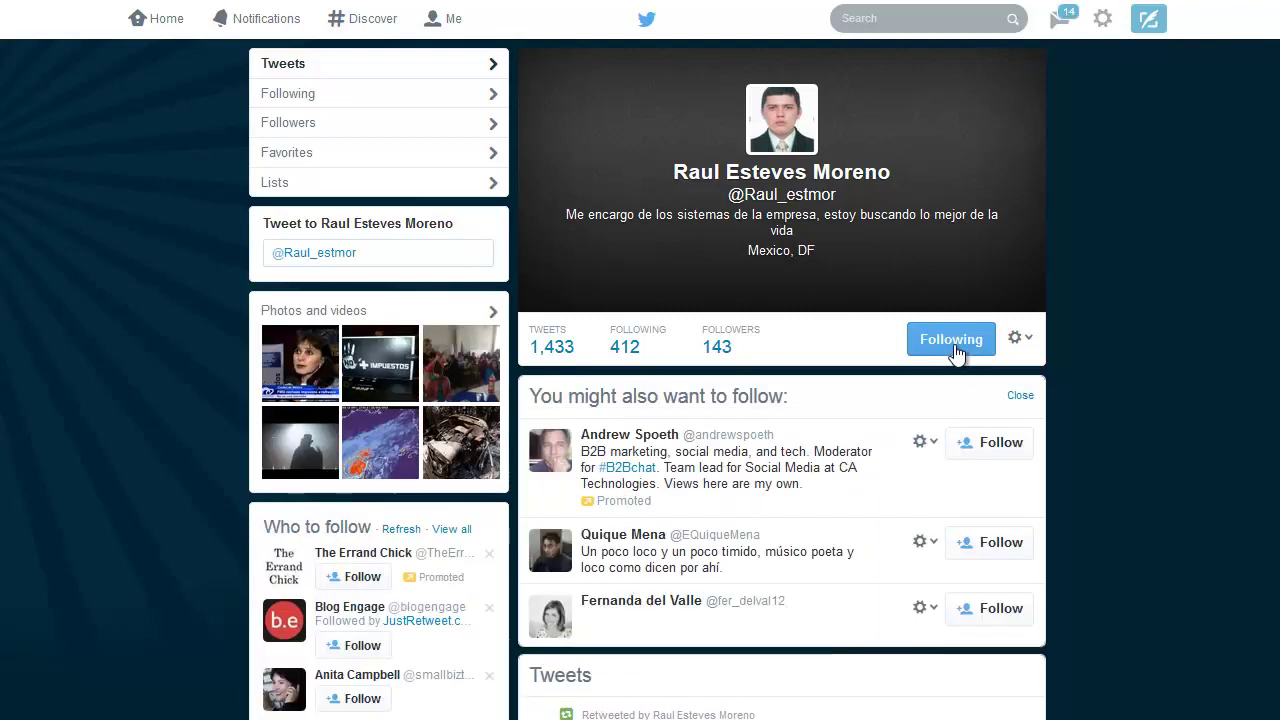
pyautogui.click(953, 346)
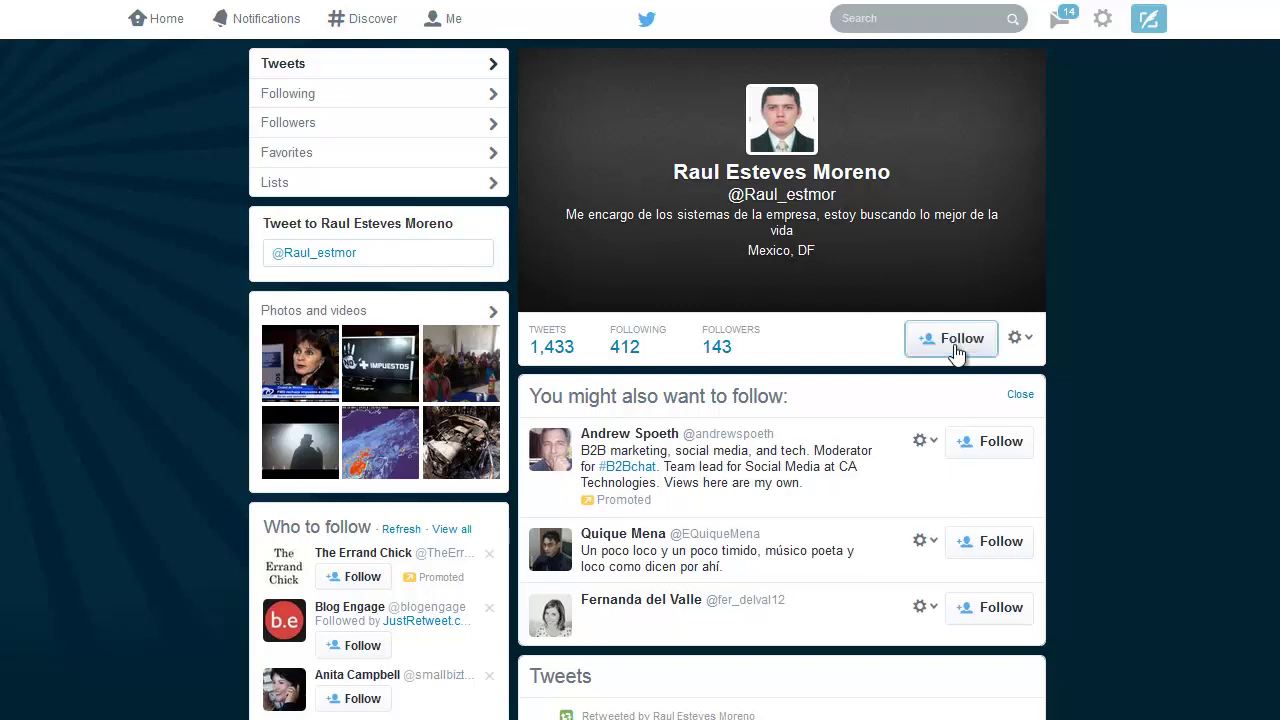
pyautogui.scroll(-3, 689, 592)
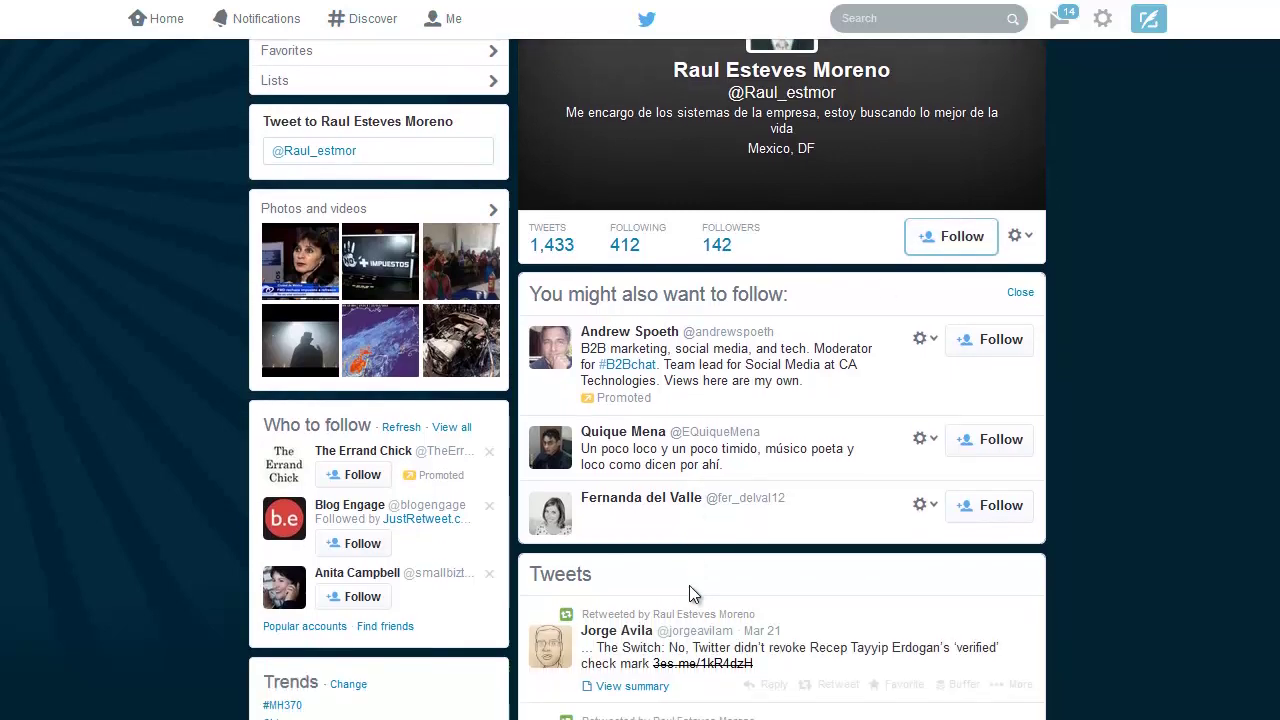
pyautogui.scroll(-2, 690, 592)
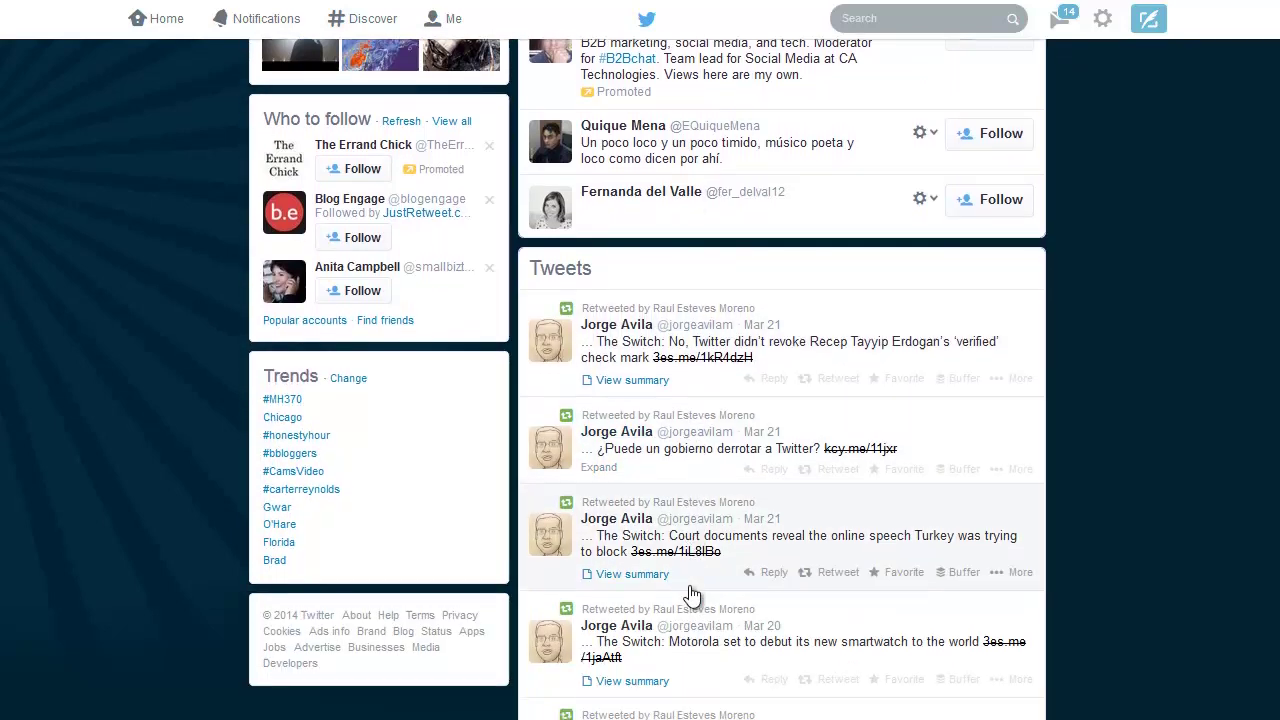
pyautogui.scroll(-1, 690, 592)
pyautogui.scroll(-2, 690, 592)
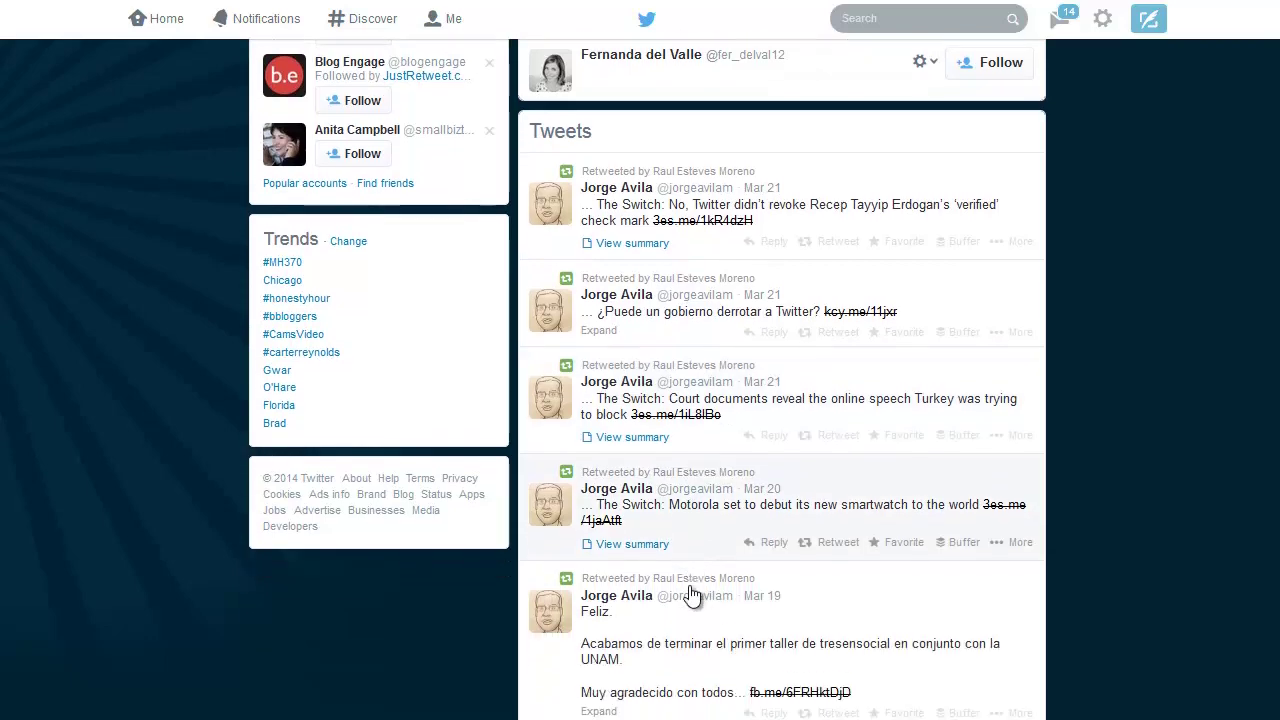
pyautogui.scroll(7, 690, 594)
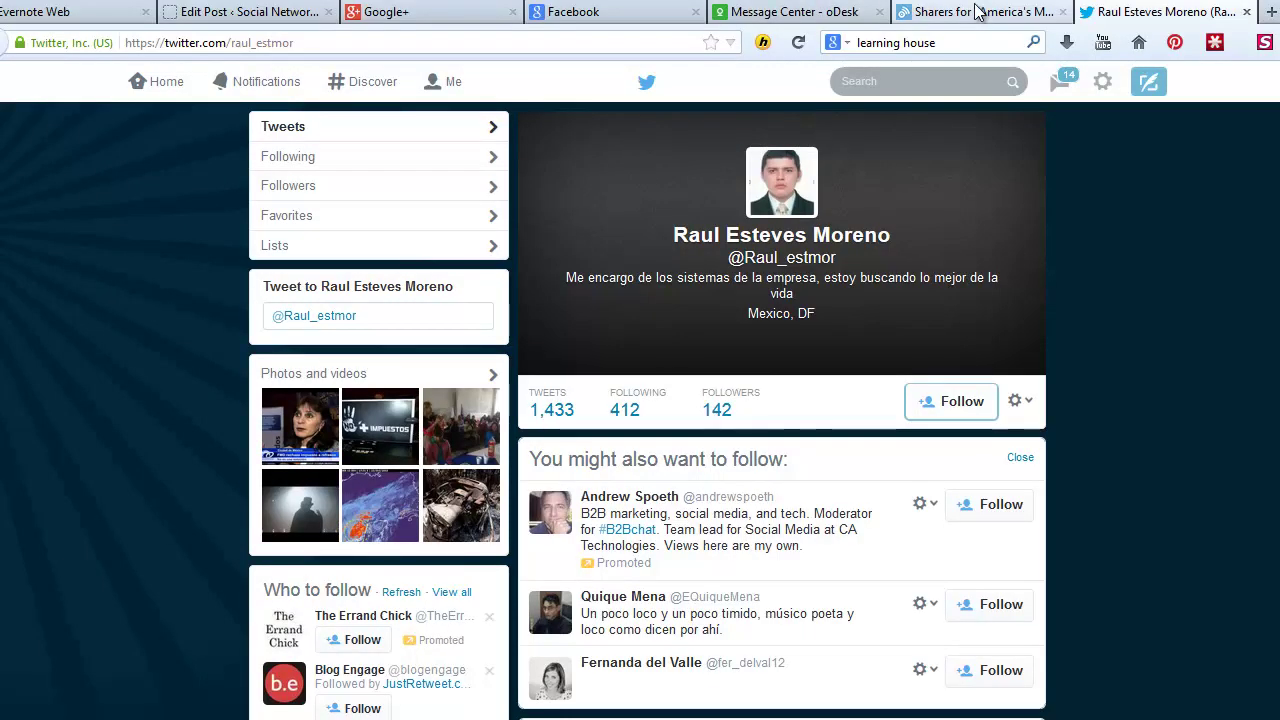
# Switch back to the Mashable article's sharer list in its BuzzSumo browser tab
pyautogui.click(975, 11)
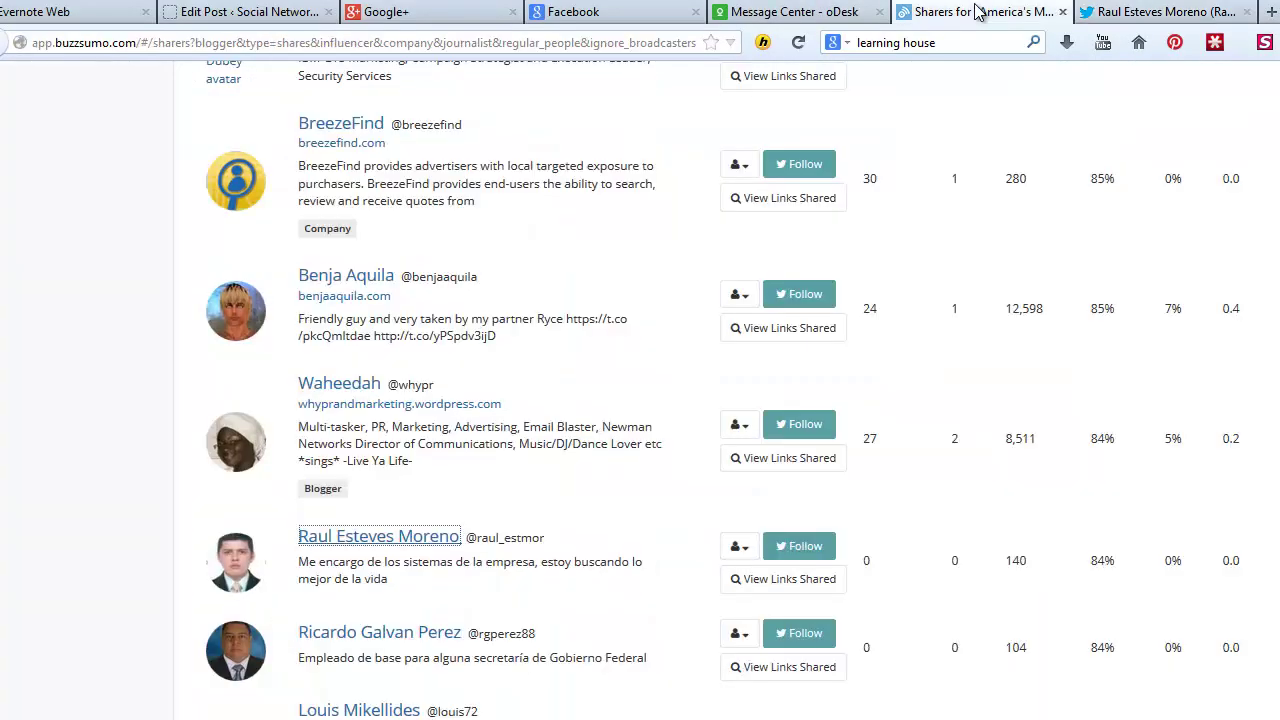